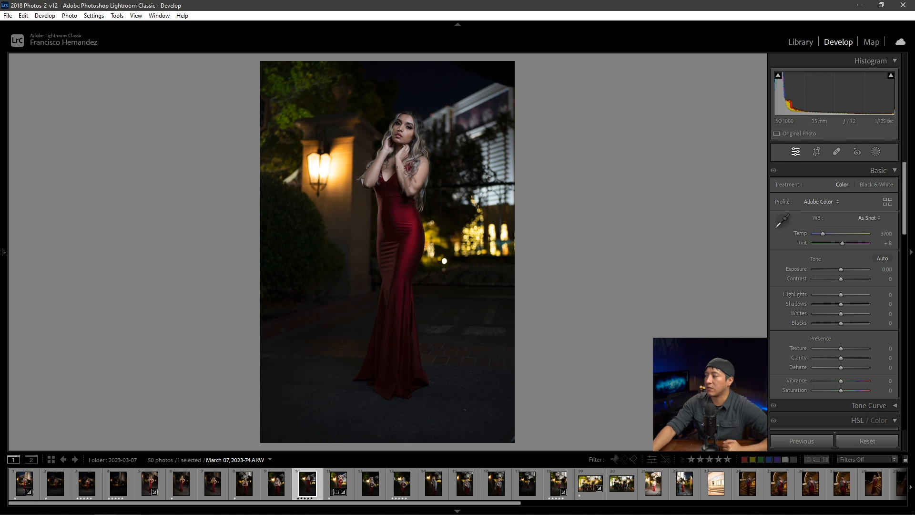
Raise the photo's exposure to +1.00 and set the whites to -25, checking the highlights on the face
drag(884, 272, 885, 272)
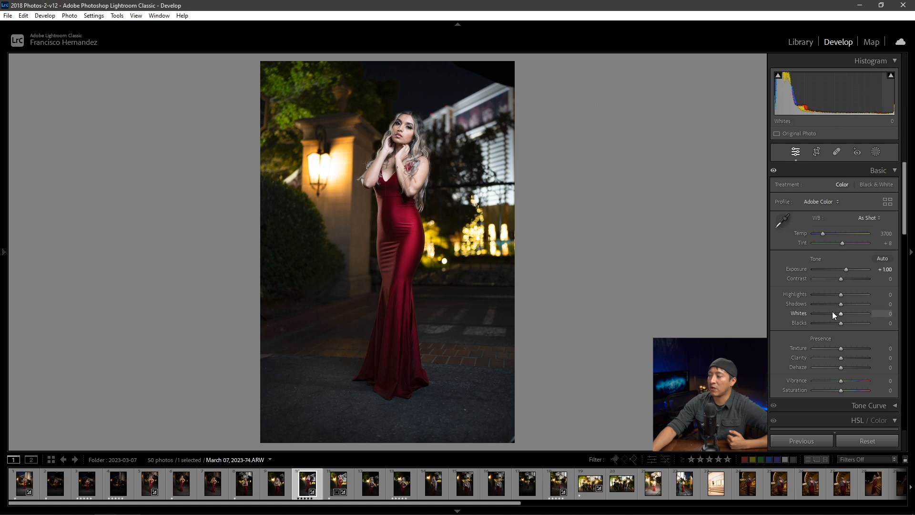
click(889, 313)
text(-25)
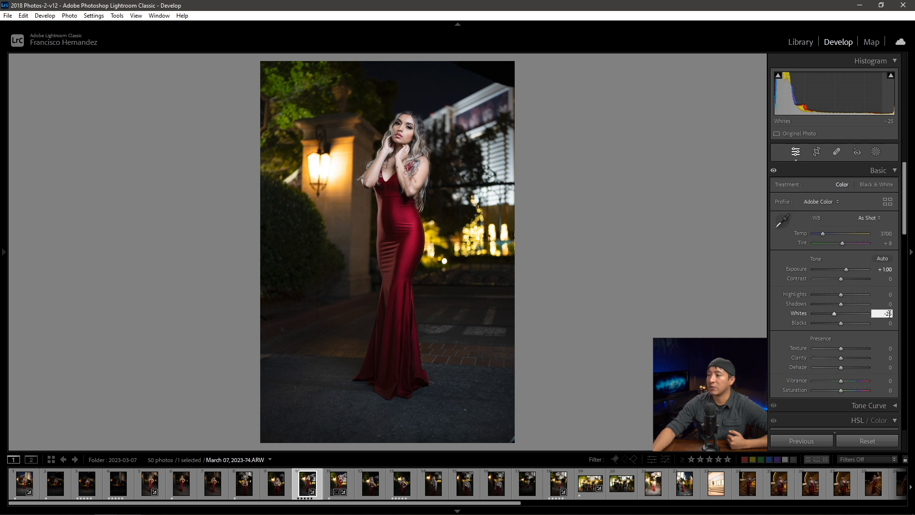
key(Return)
click(411, 128)
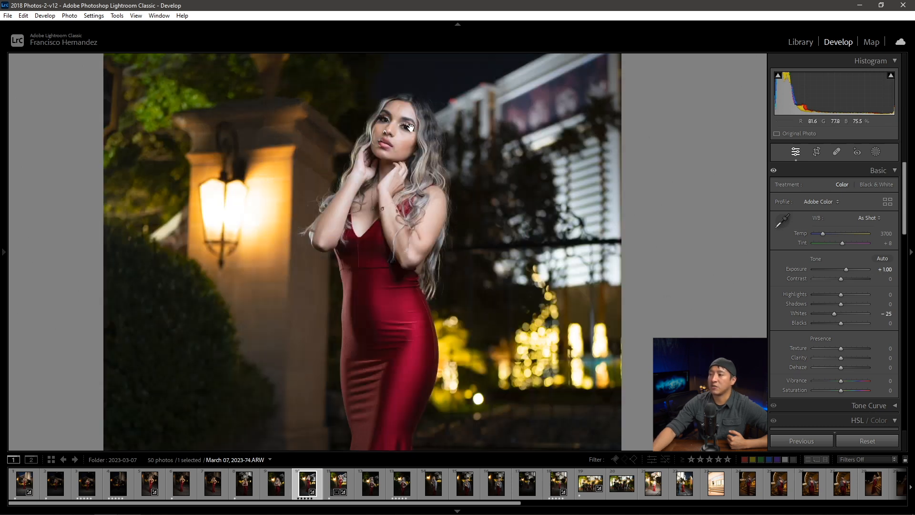
click(406, 129)
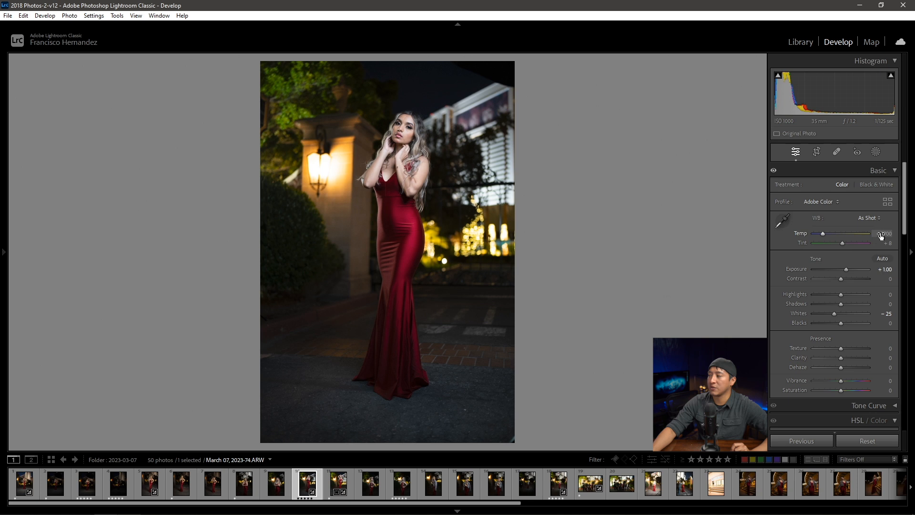
Warm the white balance to a temperature of 4000 and a tint of +12
drag(881, 235, 885, 236)
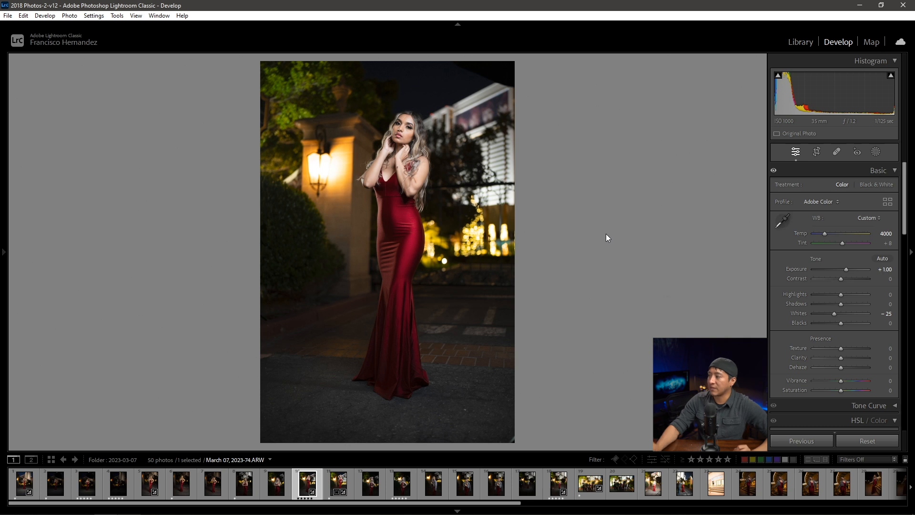
click(880, 244)
text(14)
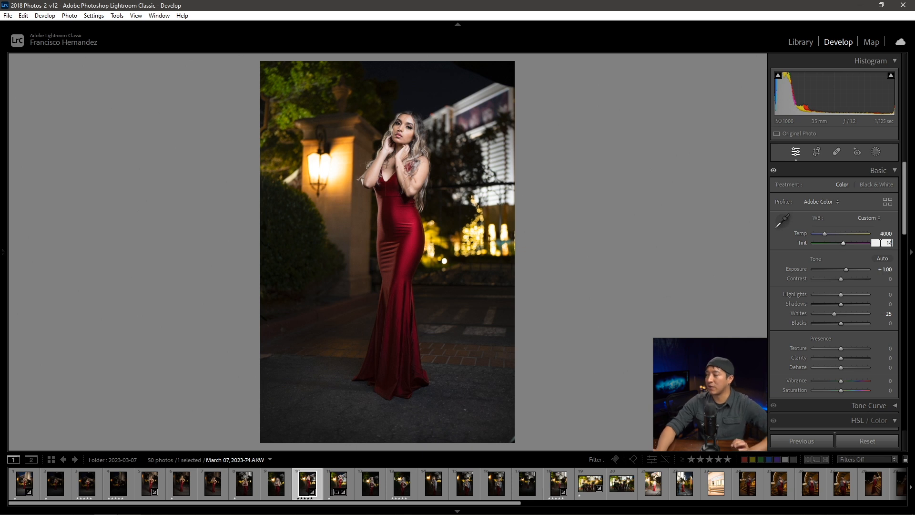
key(BackSpace)
key(BackSpace)
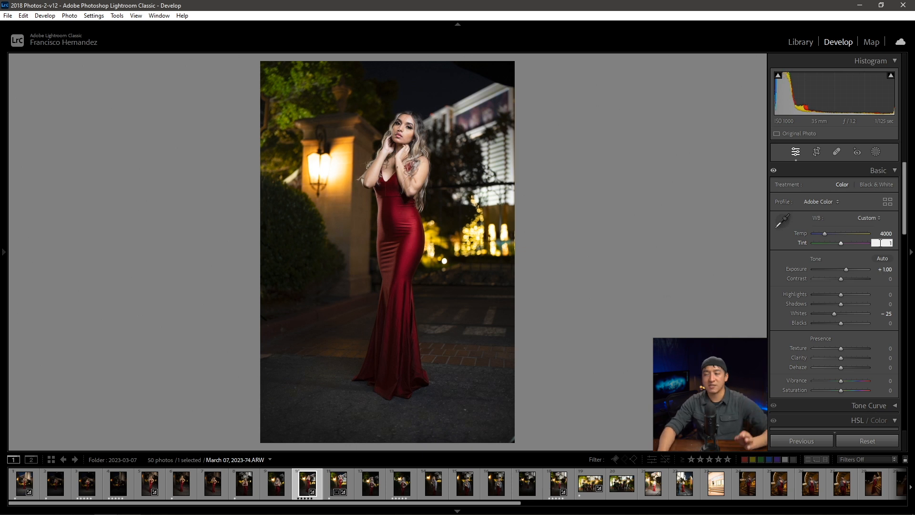
text(12)
key(Return)
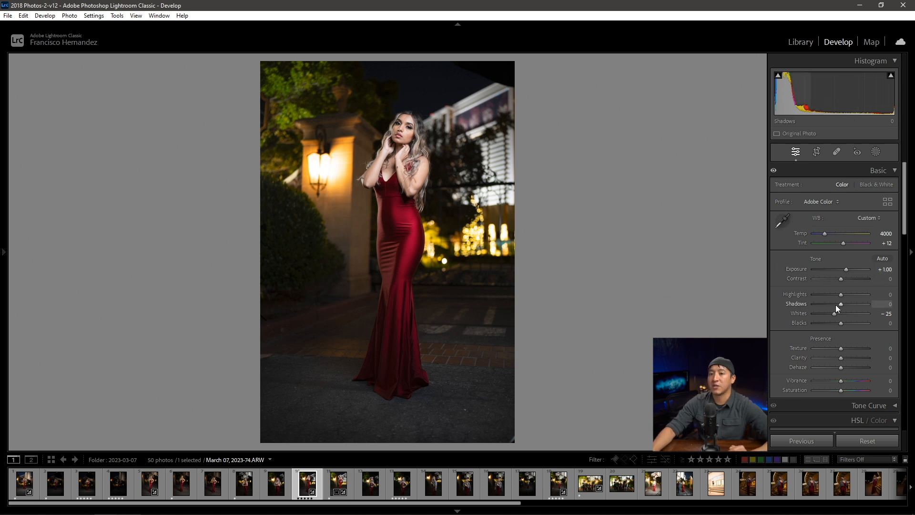
Set the blue primary saturation to +100 in the camera calibration settings
scroll(840, 315, down, 15)
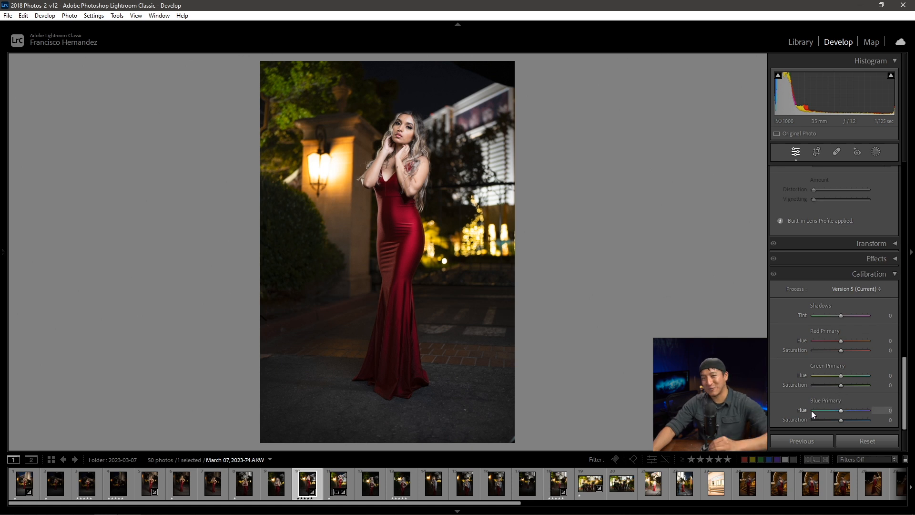
click(885, 420)
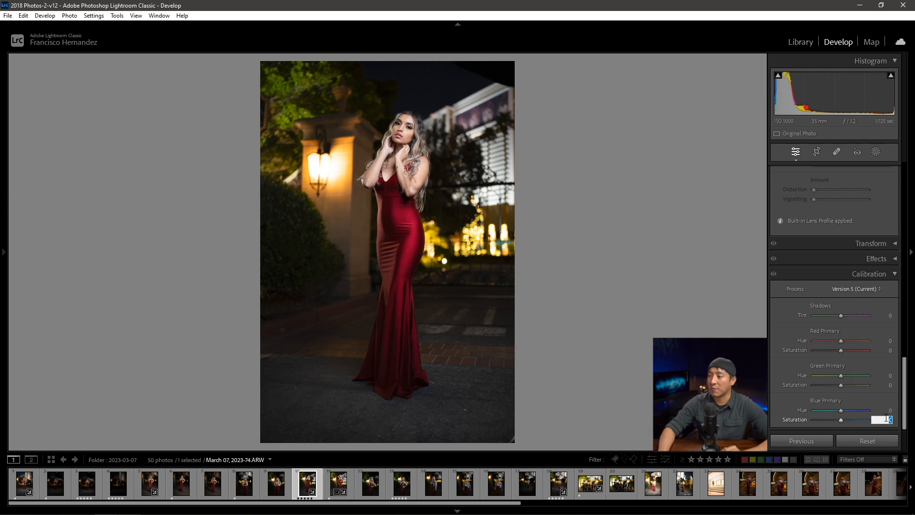
text(10)
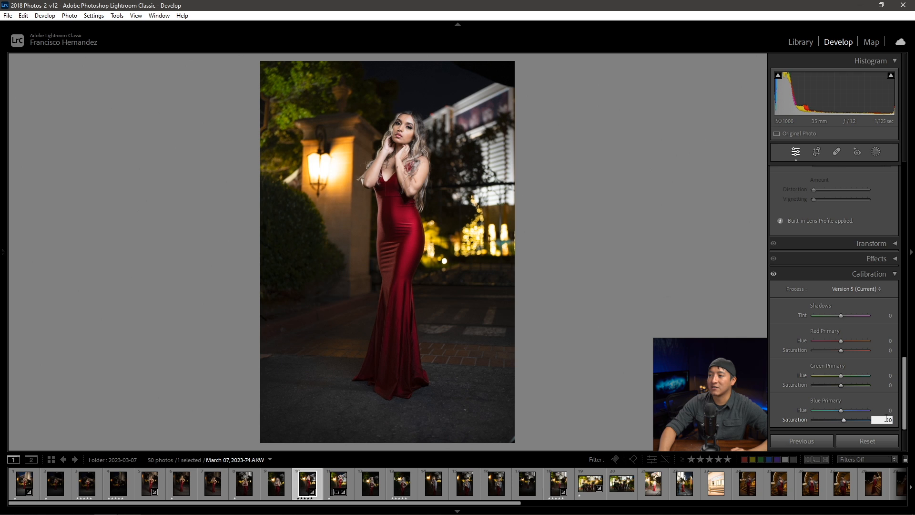
text(0)
key(Return)
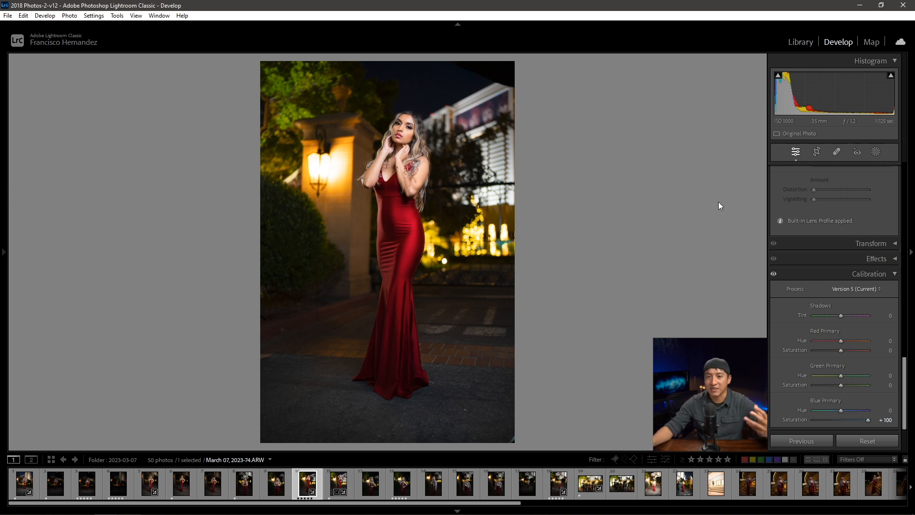
Create a mask of the background and raise its shadows to 25
click(876, 152)
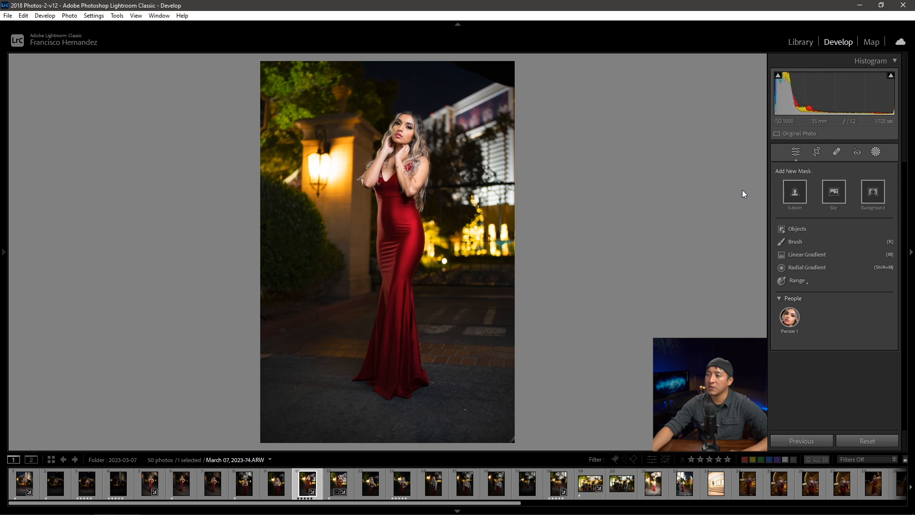
click(882, 195)
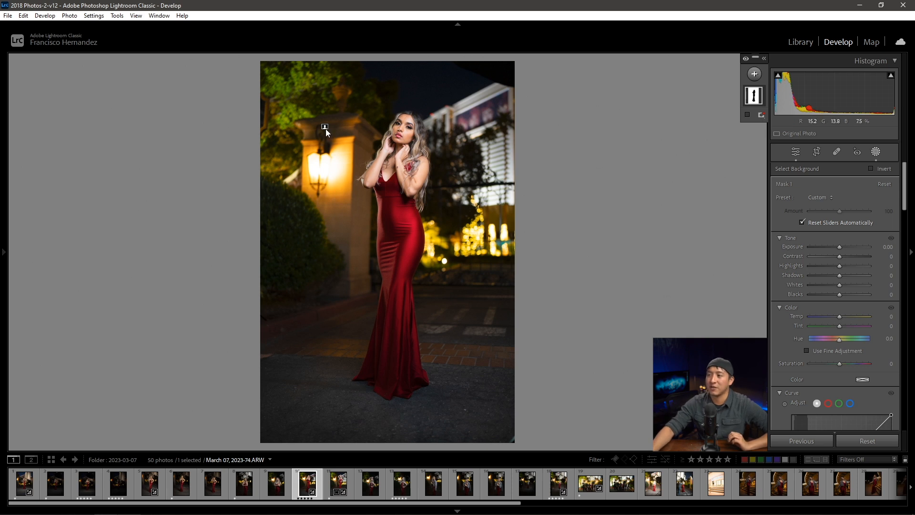
mouse_move(323, 128)
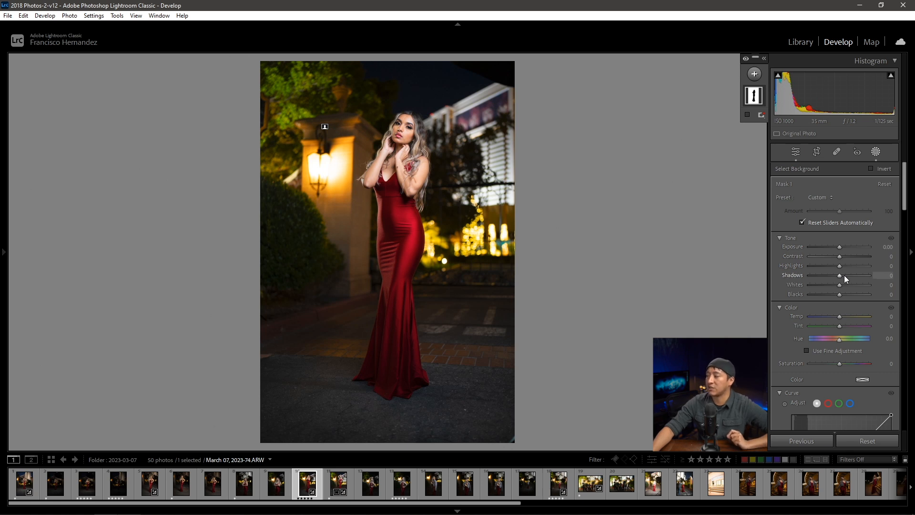
drag(839, 275, 847, 274)
click(885, 276)
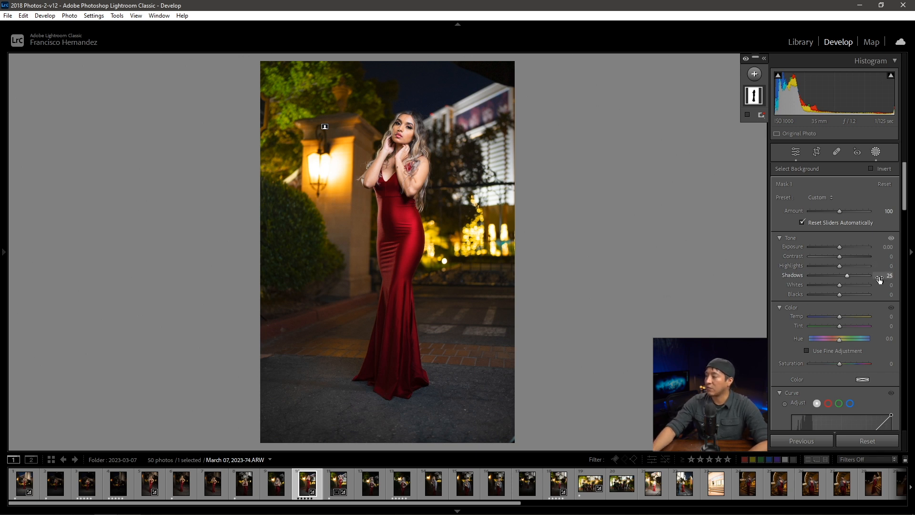
Lower the background mask's whites to -10 and its highlights to -20
drag(884, 288, 878, 289)
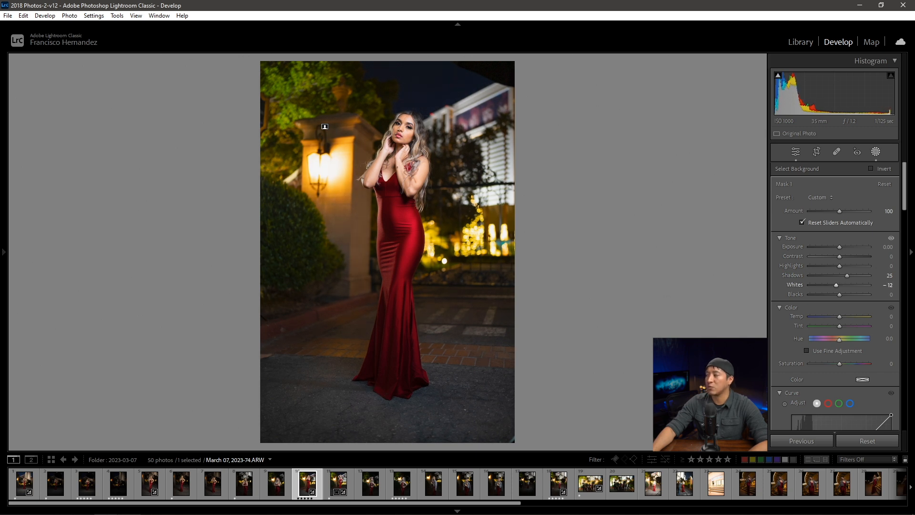
drag(879, 288, 880, 286)
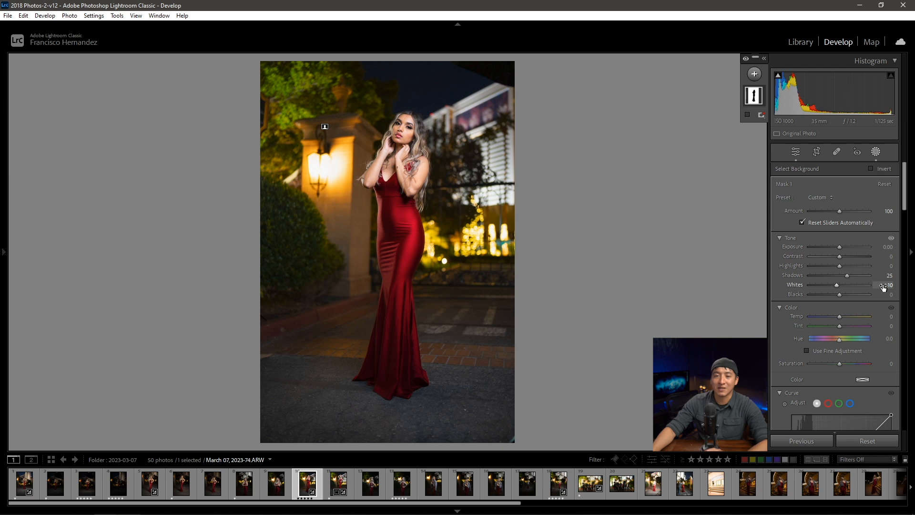
drag(884, 267, 880, 267)
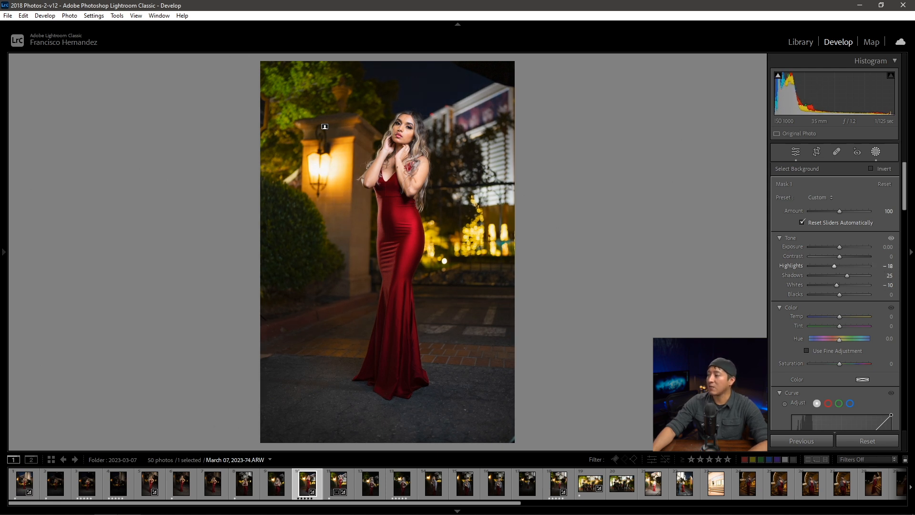
drag(880, 267, 880, 267)
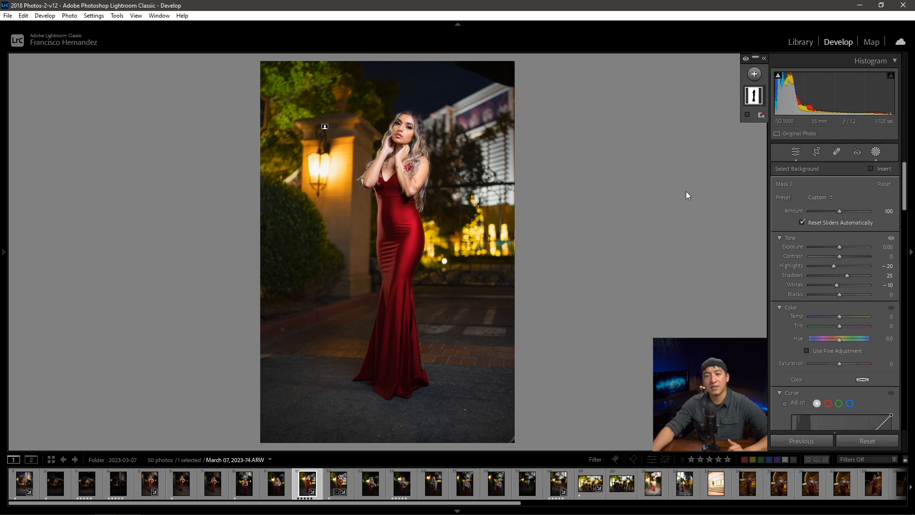
Add a new mask selecting the sky and raise its shadows to 25
click(755, 75)
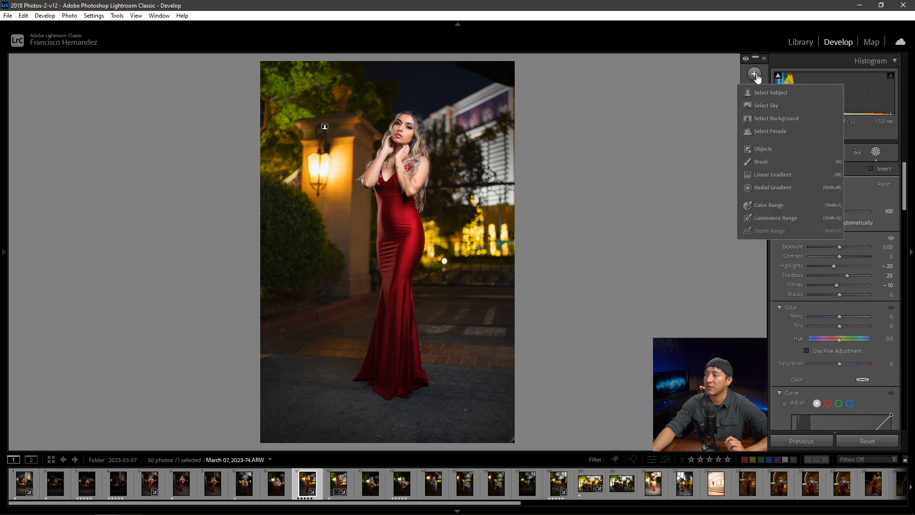
click(767, 104)
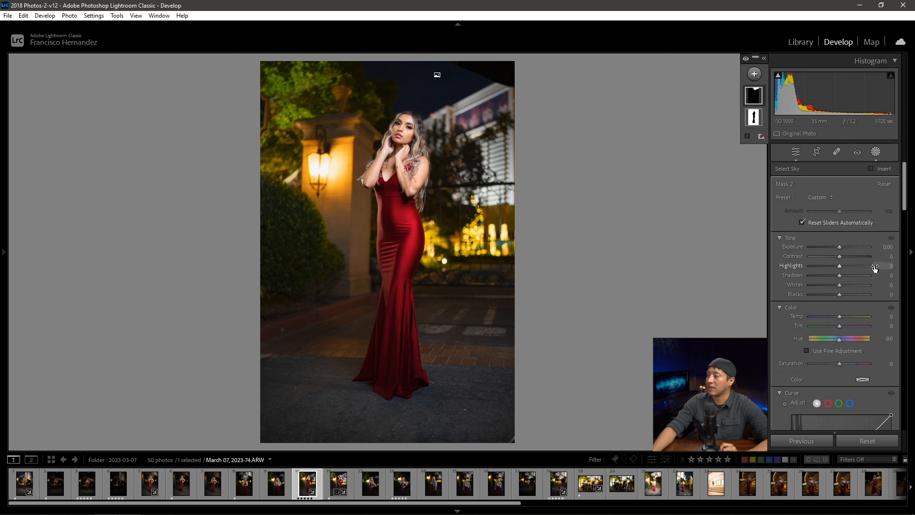
drag(882, 277, 894, 277)
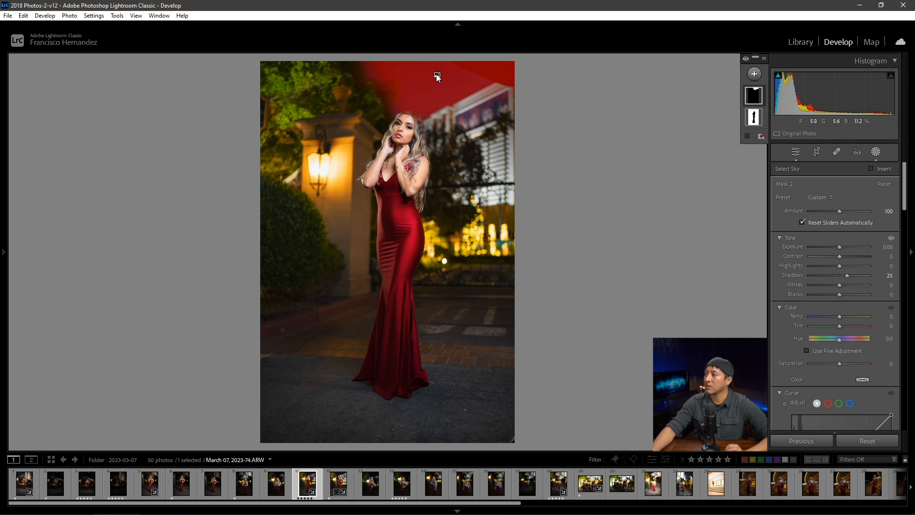
Add a brush to the sky mask and paint in the sky areas beside the trees, around the head and along the building
mouse_move(744, 89)
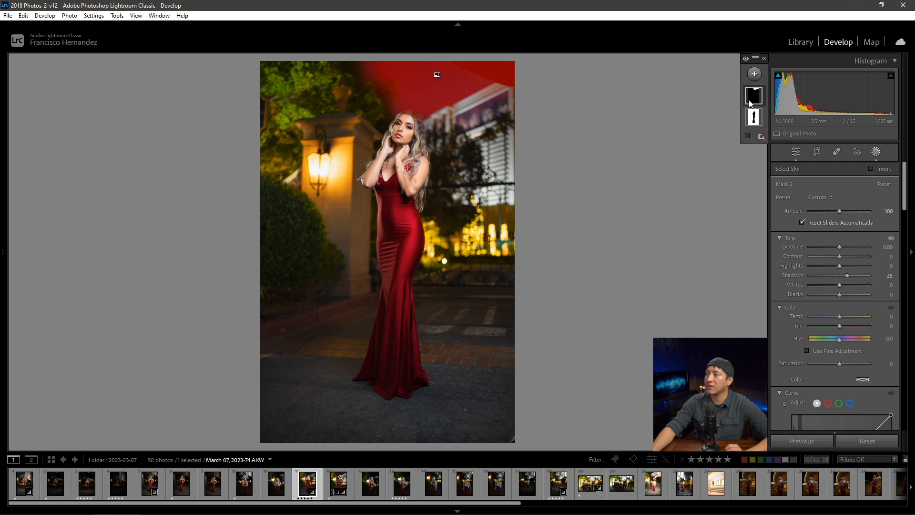
click(755, 96)
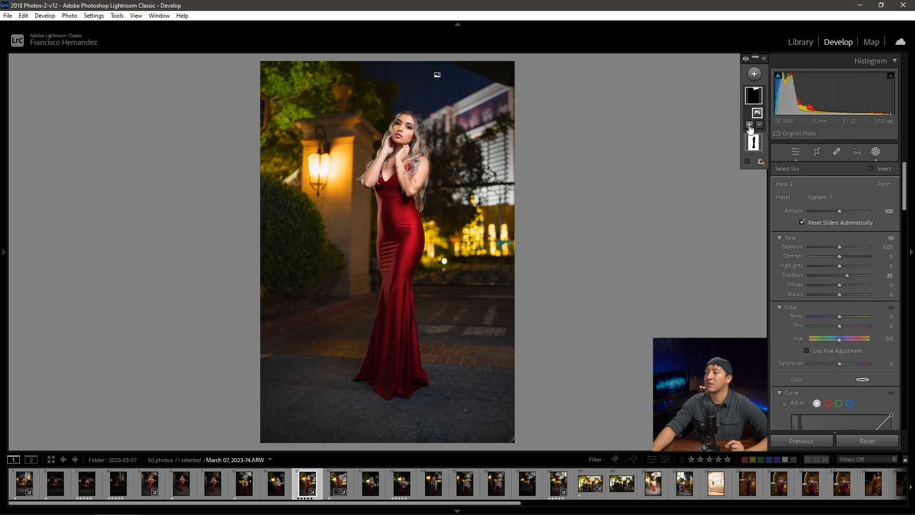
click(750, 126)
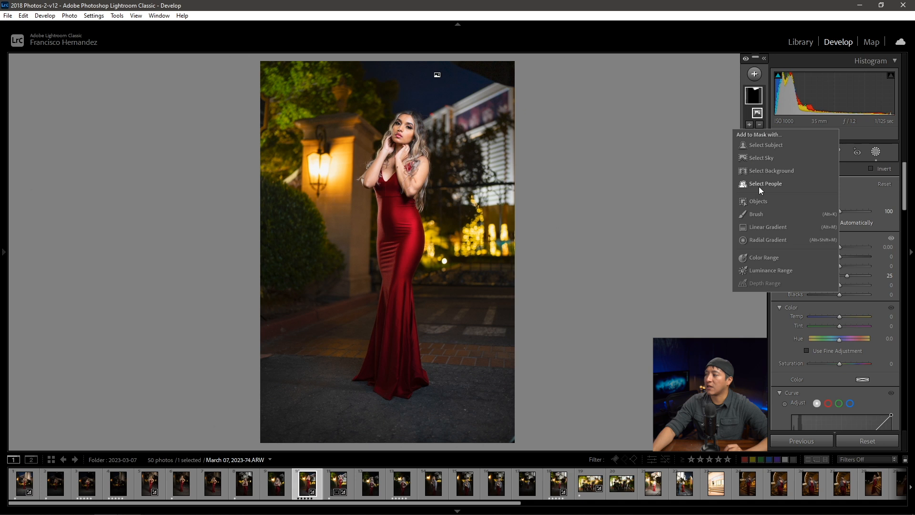
click(758, 213)
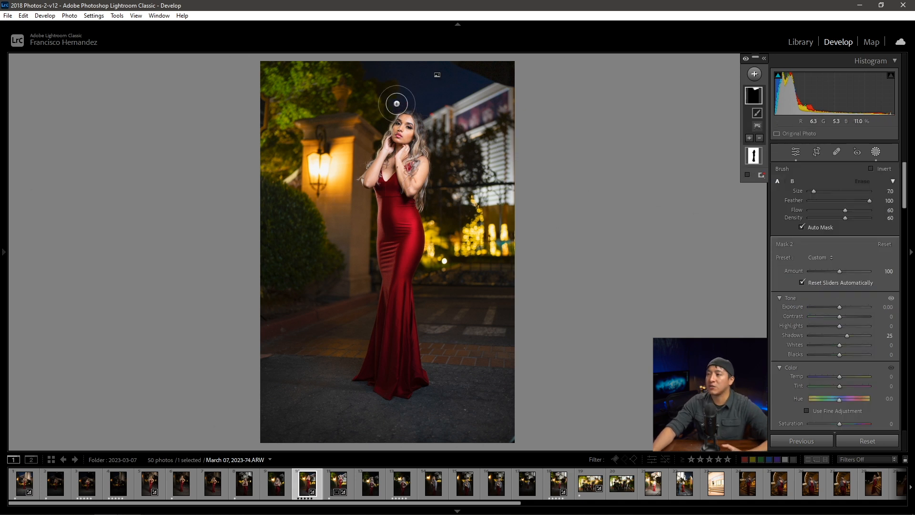
mouse_move(367, 79)
mouse_down()
mouse_move(388, 95)
mouse_move(346, 65)
mouse_move(376, 85)
mouse_move(395, 108)
mouse_up()
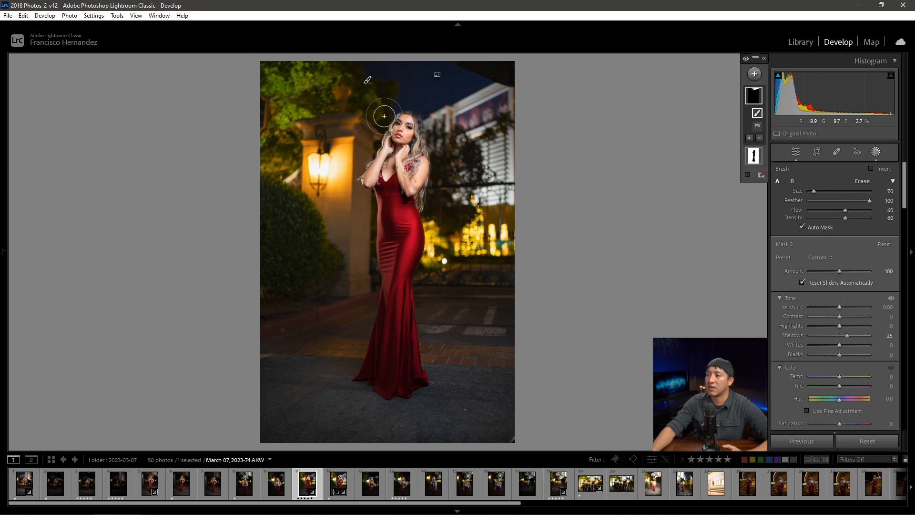
mouse_move(355, 58)
mouse_down()
mouse_move(394, 88)
mouse_move(340, 65)
mouse_move(465, 62)
mouse_move(388, 63)
mouse_move(400, 100)
mouse_move(389, 108)
mouse_up()
mouse_move(435, 115)
mouse_down()
mouse_move(496, 86)
mouse_move(465, 86)
mouse_up()
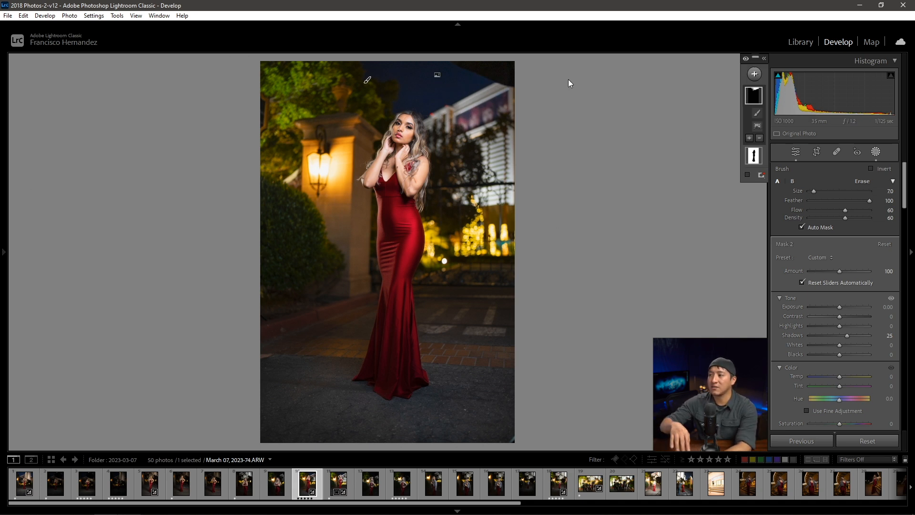
Try deleting the brush and the sky selection from the sky mask one at a time, undoing each deletion
key(Delete)
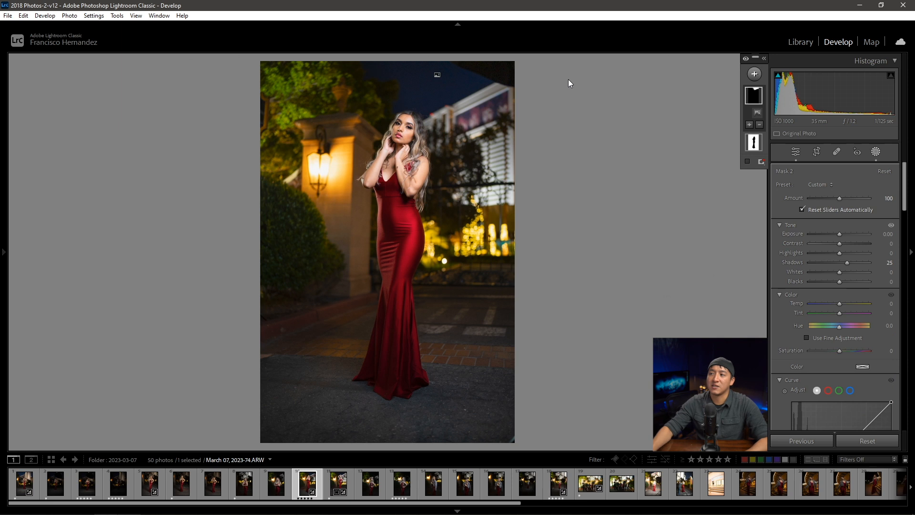
key(ctrl+z)
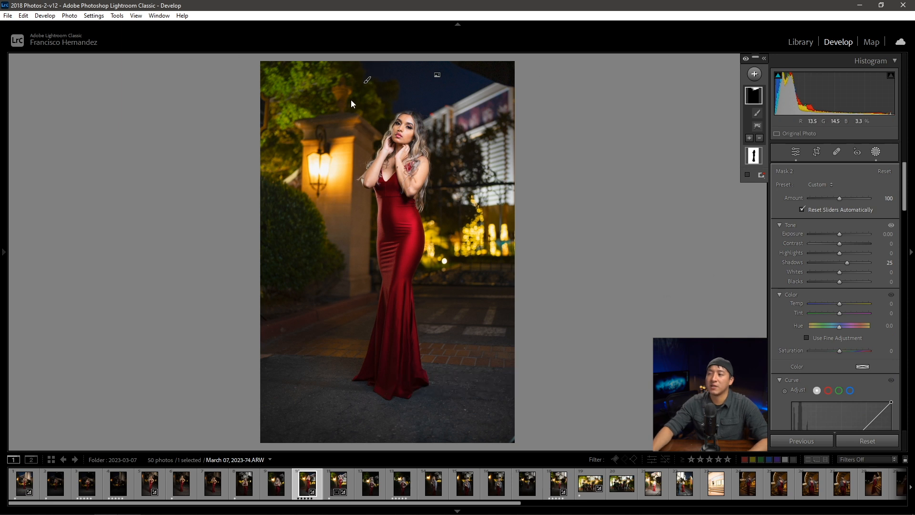
click(438, 75)
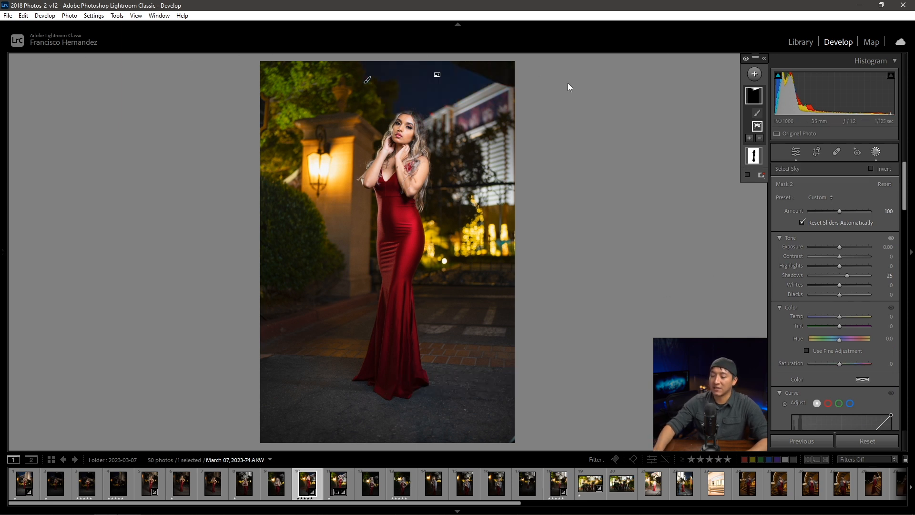
key(Delete)
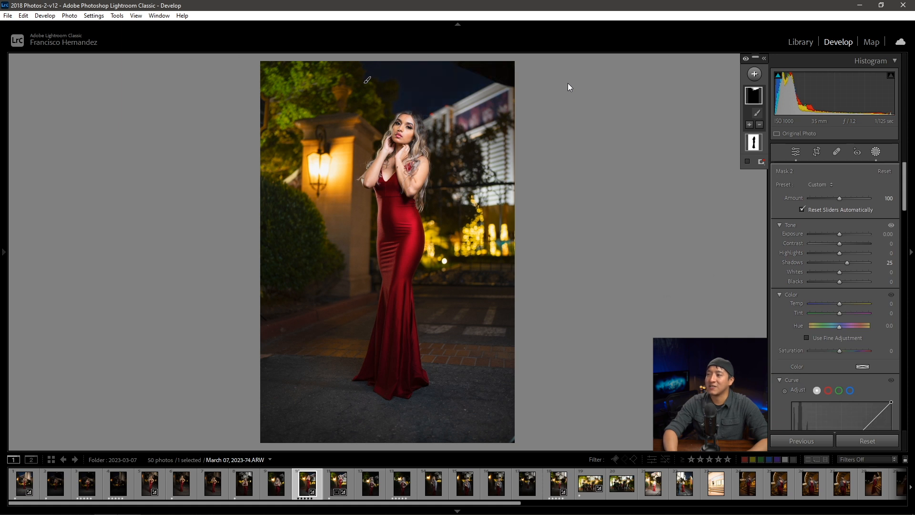
key(ctrl+z)
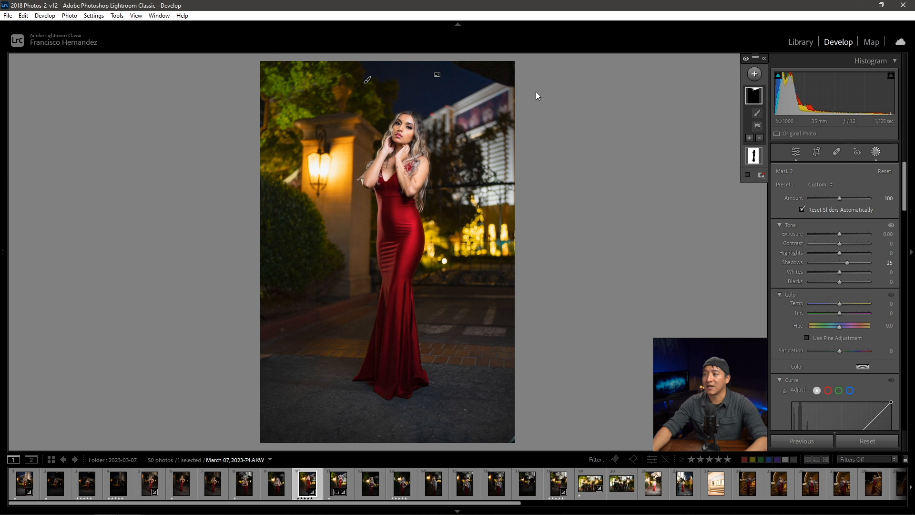
Add a new brush mask for the eyes and load the Dark Eyes preset
click(404, 120)
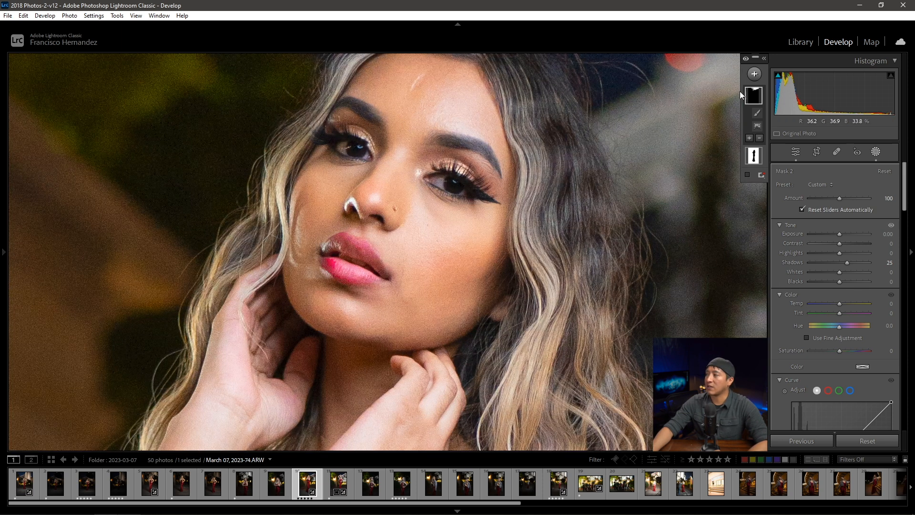
click(755, 75)
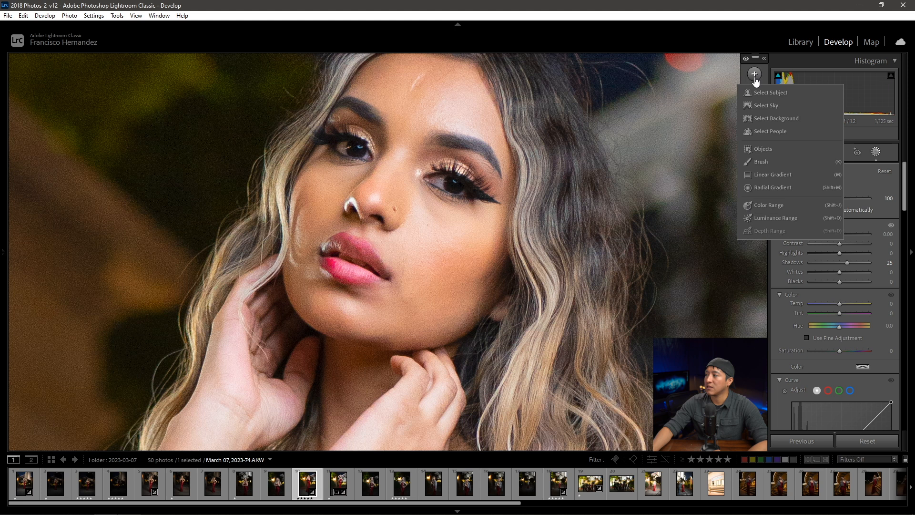
click(765, 161)
scroll(455, 176, down, 1)
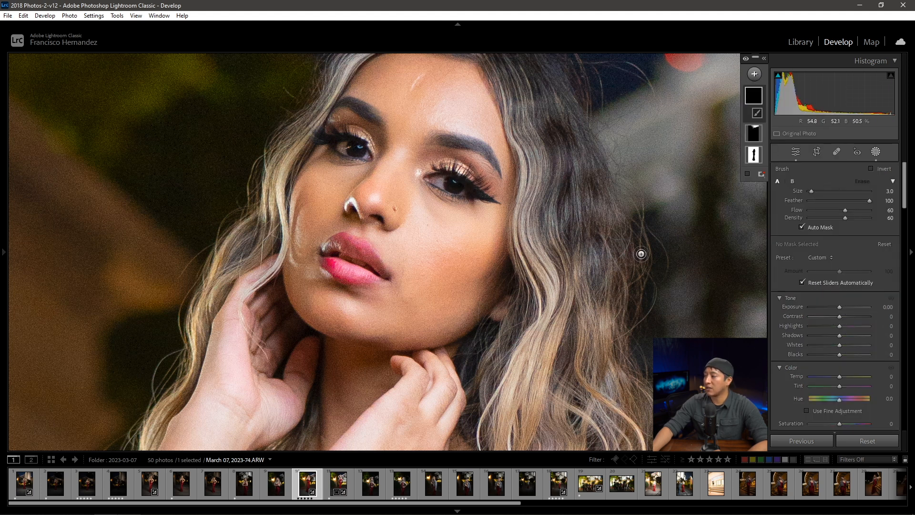
scroll(833, 291, down, 3)
scroll(834, 291, up, 3)
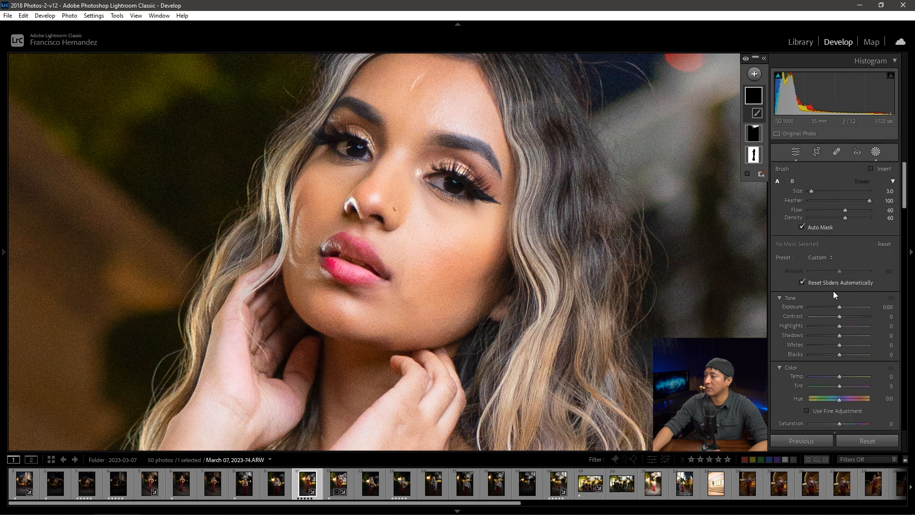
click(819, 256)
click(753, 422)
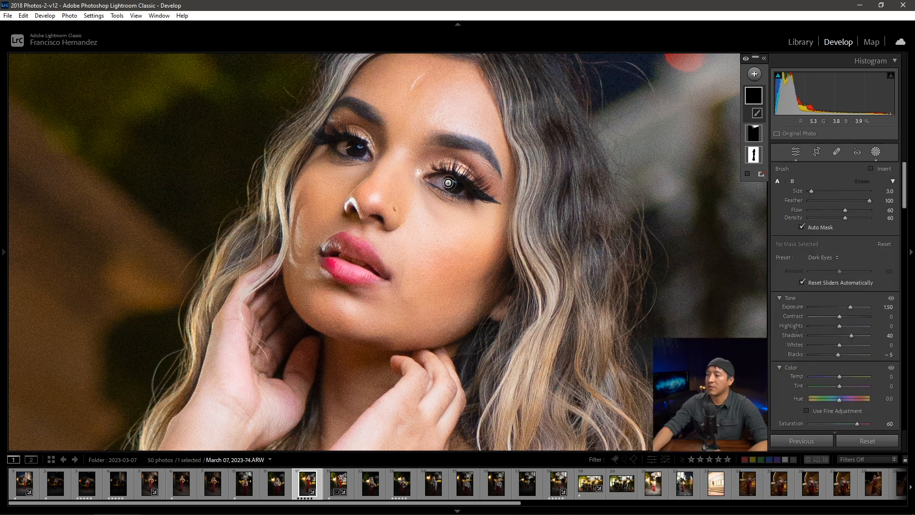
Paint over the irises of both eyes with a size 2.0 brush, and compare by deleting and restoring the brush strokes
scroll(450, 184, down, 1)
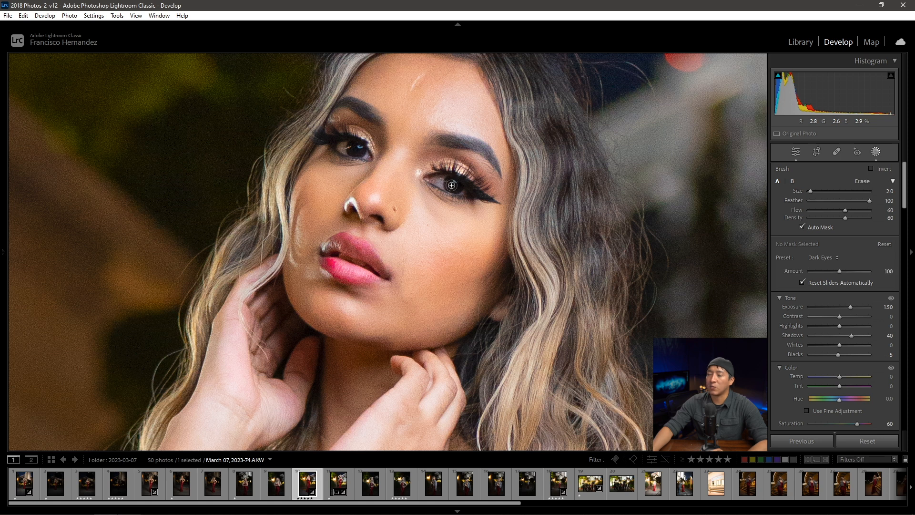
drag(450, 184, 458, 184)
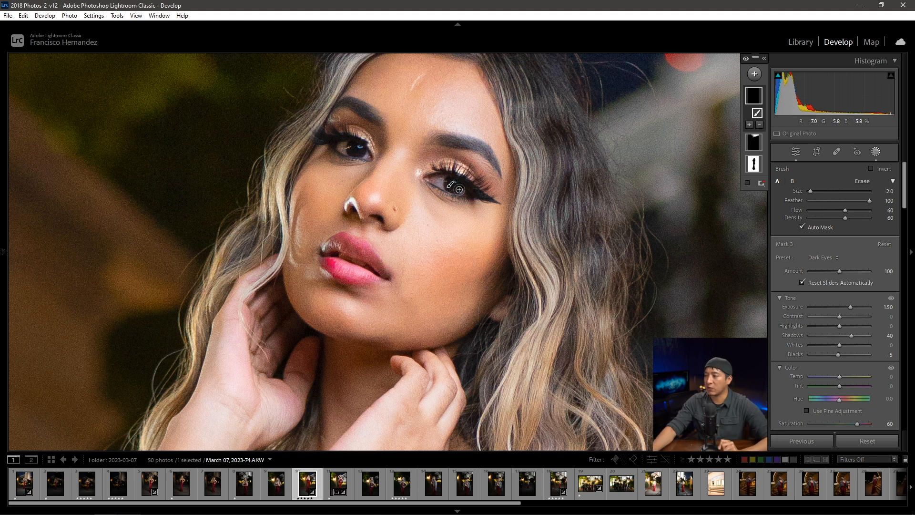
drag(459, 190, 449, 185)
drag(449, 184, 454, 190)
drag(352, 148, 361, 151)
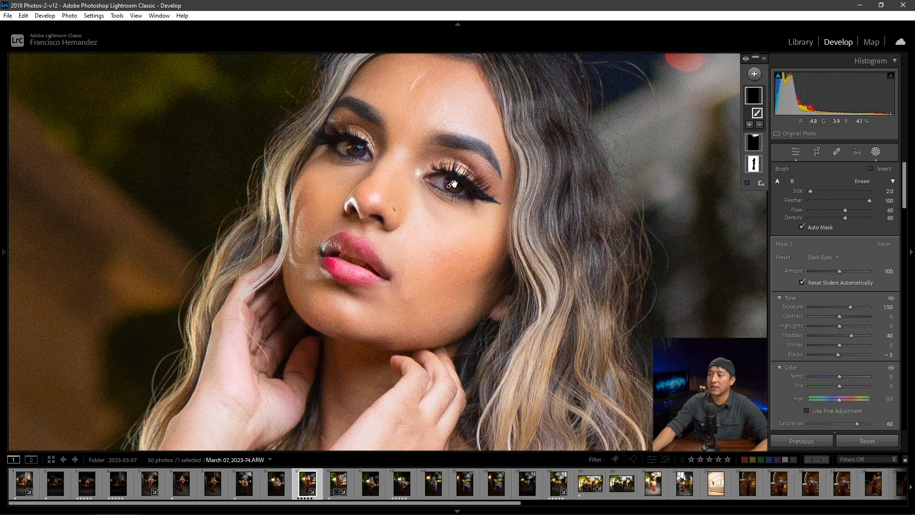
key(Delete)
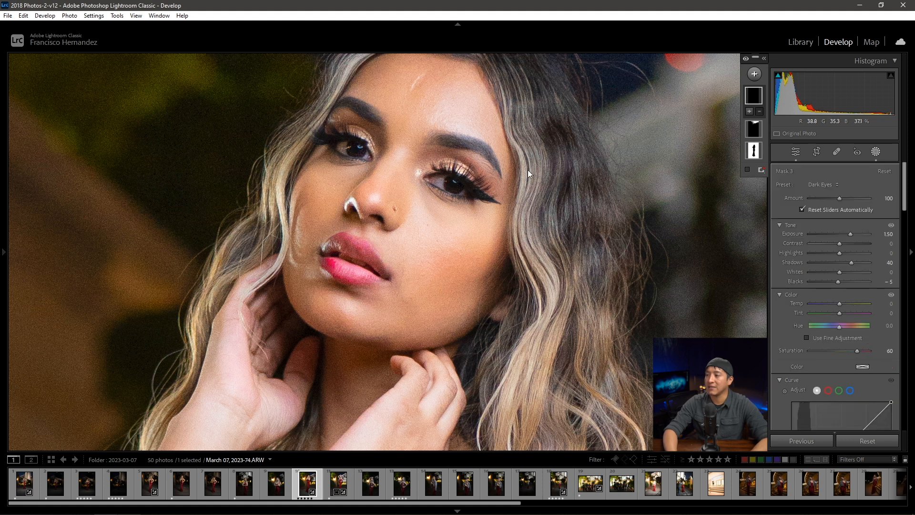
key(ctrl+z)
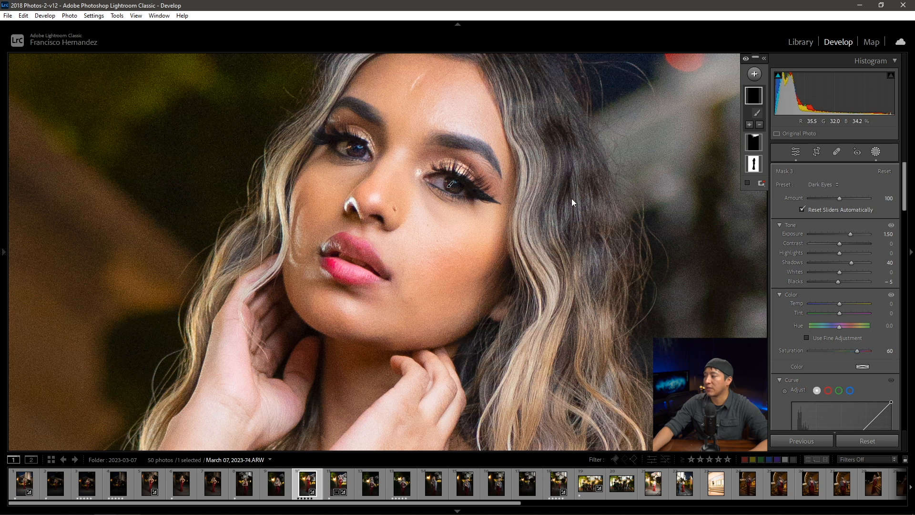
Set the eye mask's blacks to -10
click(883, 282)
text(-10)
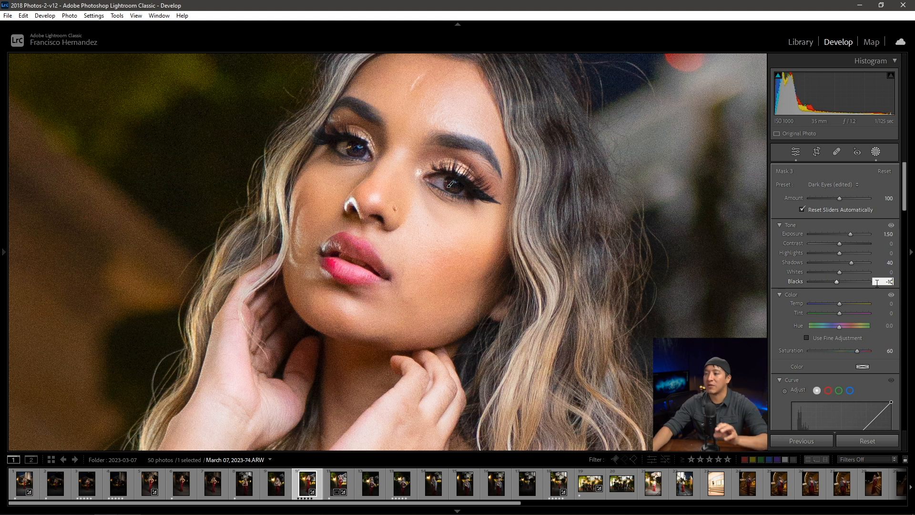
key(Return)
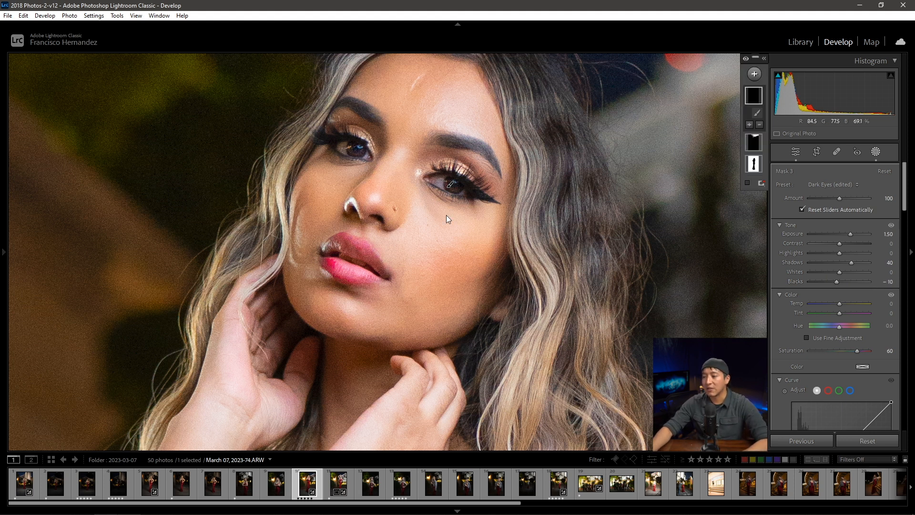
View the whole photo and compare it with its unedited version
key(z)
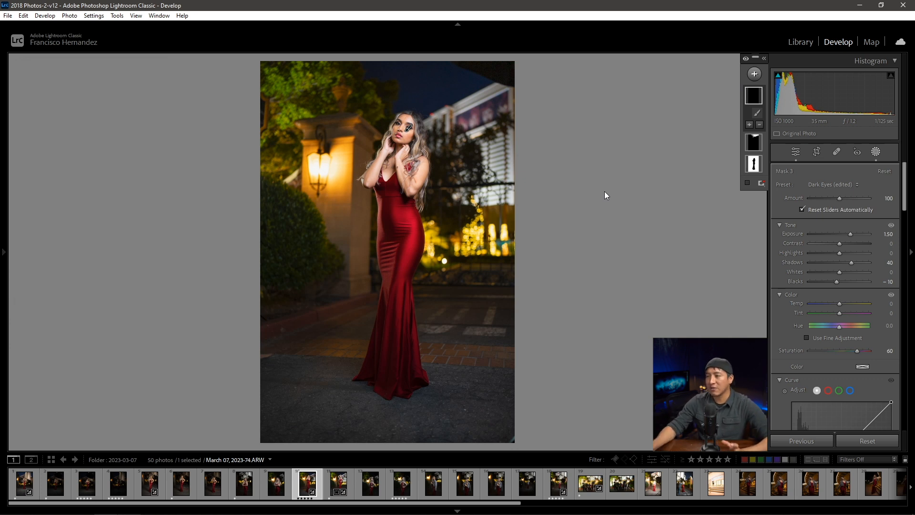
key(shift+w)
key(backslash)
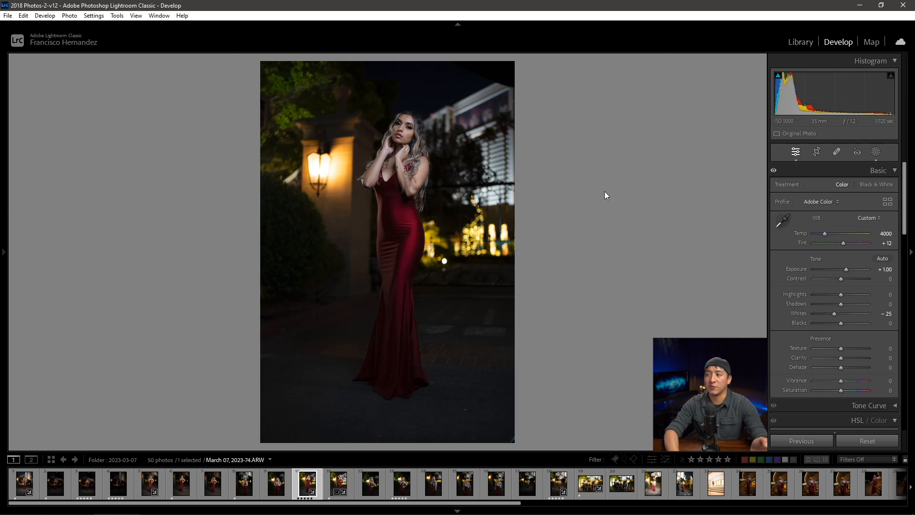
key(backslash)
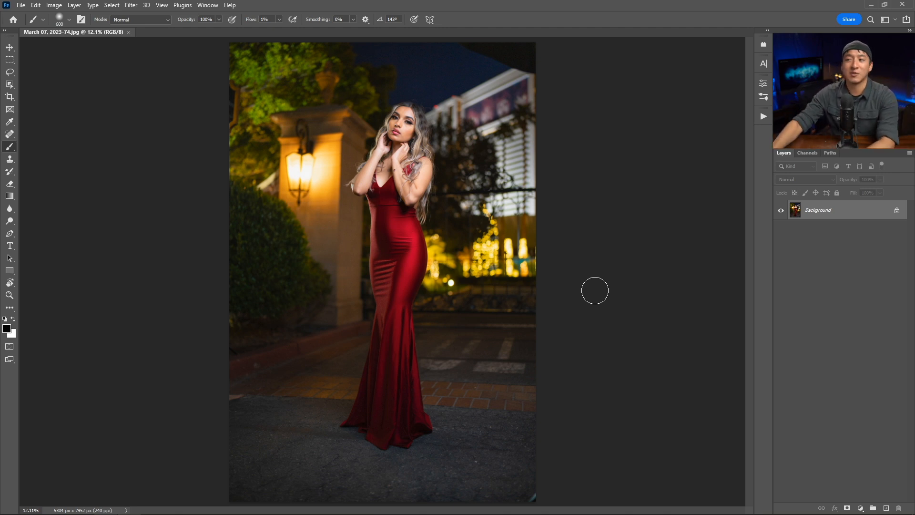
Switch to Photoshop and examine the woman's face, hair and upper body up close for areas to retouch
key(ctrl+plus)
drag(469, 172, 452, 247)
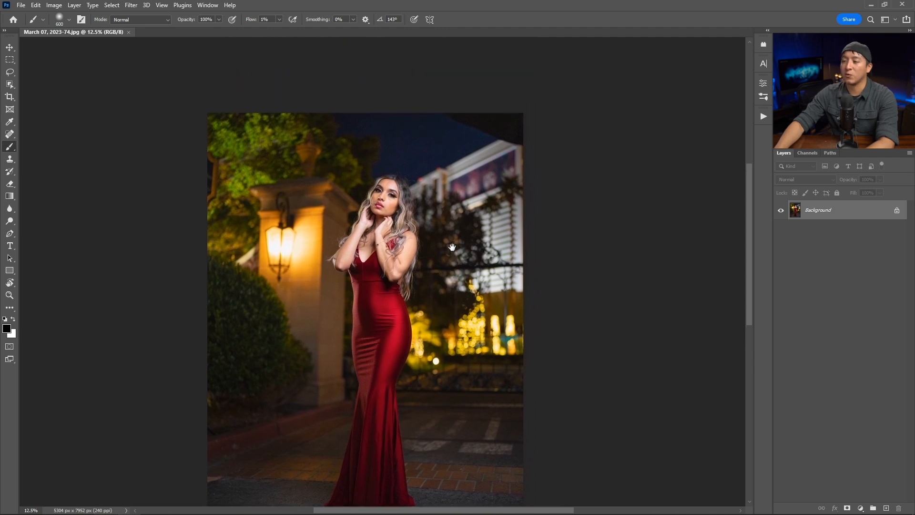
key(ctrl+plus)
key(ctrl+plus)
key(ctrl+plus)
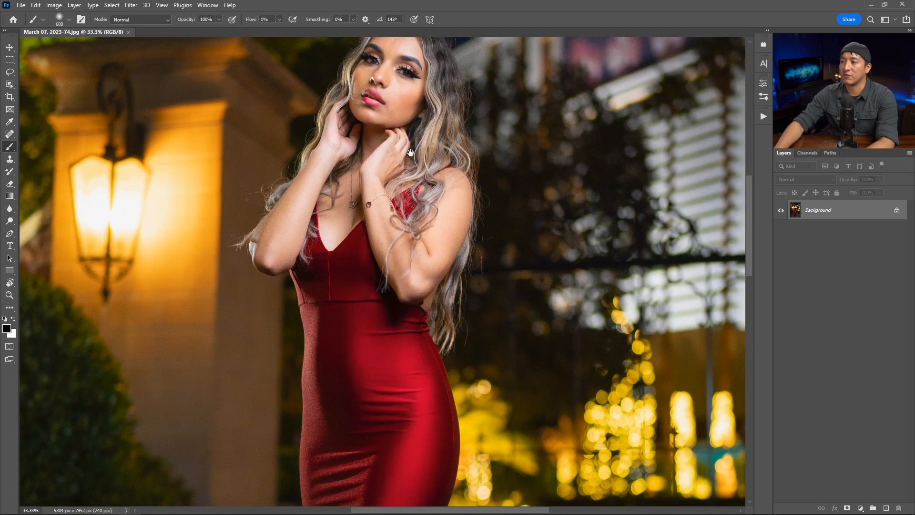
drag(411, 138, 434, 223)
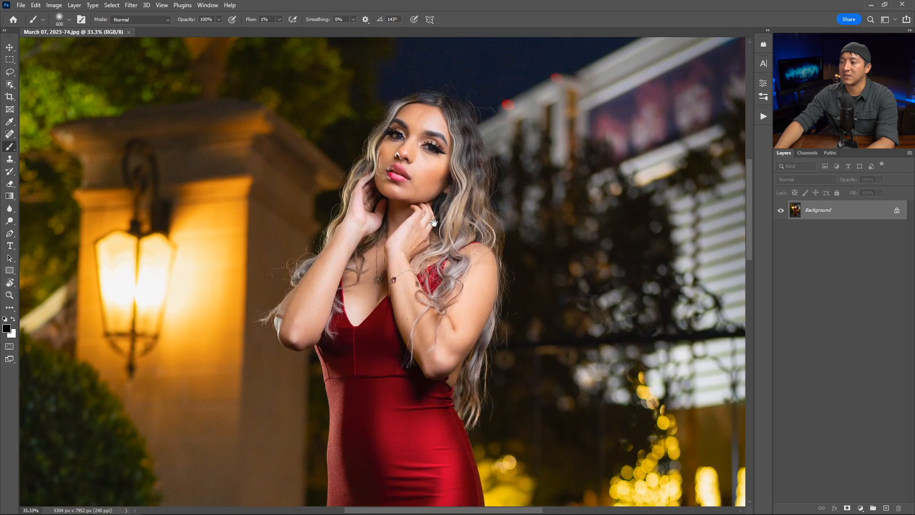
key(ctrl+plus)
drag(520, 197, 518, 211)
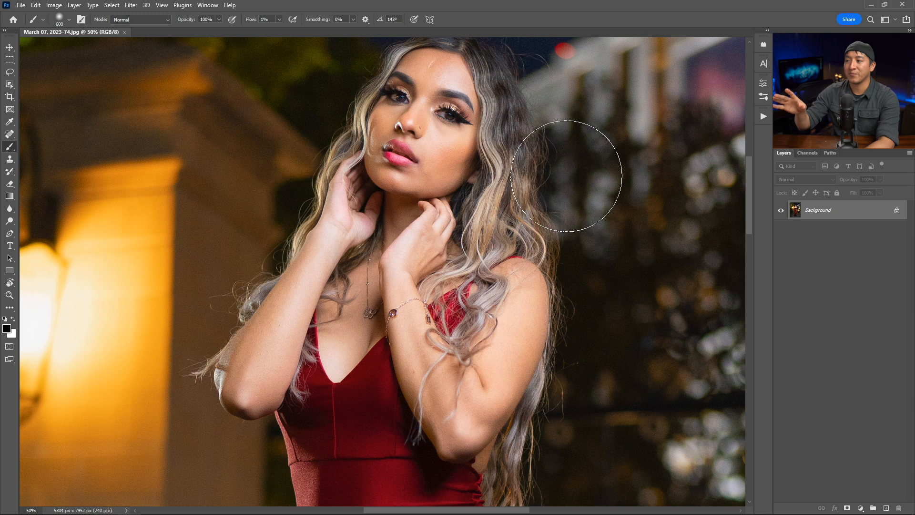
key(ctrl+0)
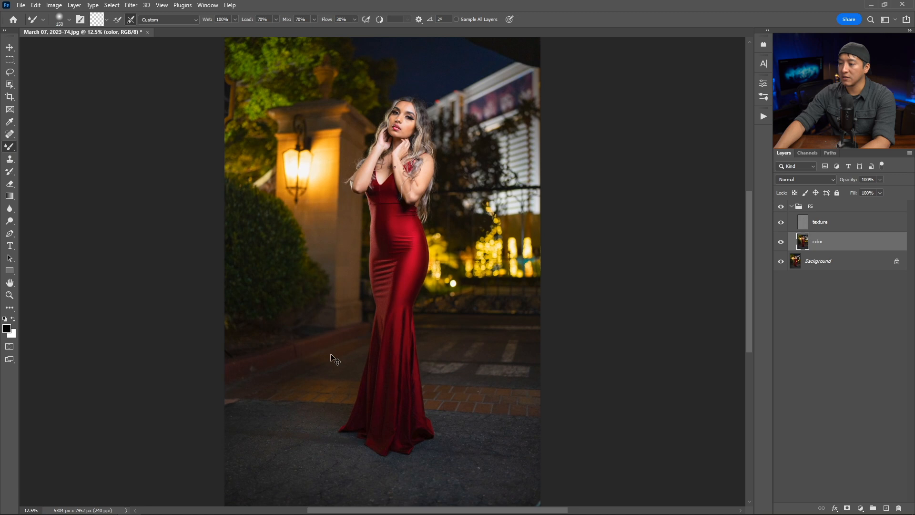
Smooth the tones on the lower part of the red dress with the Mixer Brush on the color layer, resizing the brush as needed
scroll(411, 245, up, 3)
scroll(441, 359, down, 5)
drag(442, 359, 413, 292)
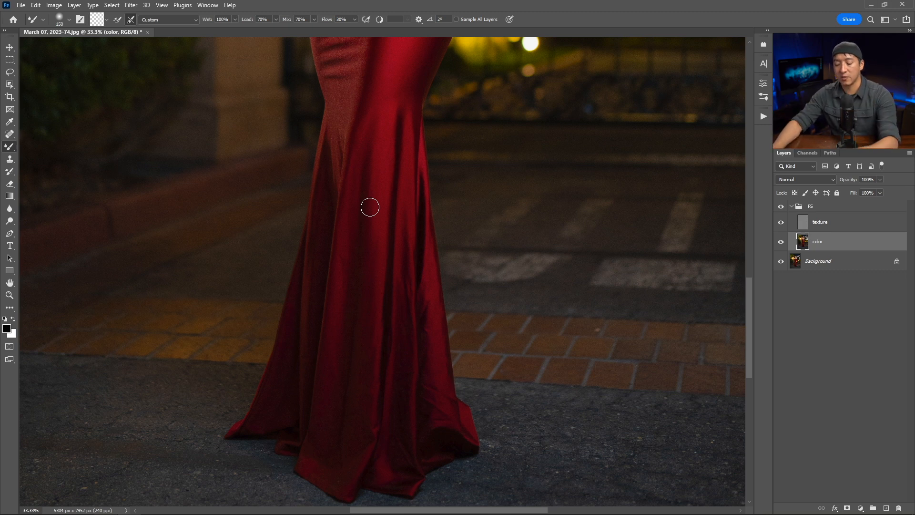
key(bracketright)
key(bracketright)
key(bracketright)
key(bracketleft)
key(bracketleft)
mouse_move(396, 253)
mouse_down()
mouse_move(382, 317)
mouse_move(391, 225)
mouse_up()
key(bracketleft)
key(bracketleft)
key(bracketleft)
key(bracketleft)
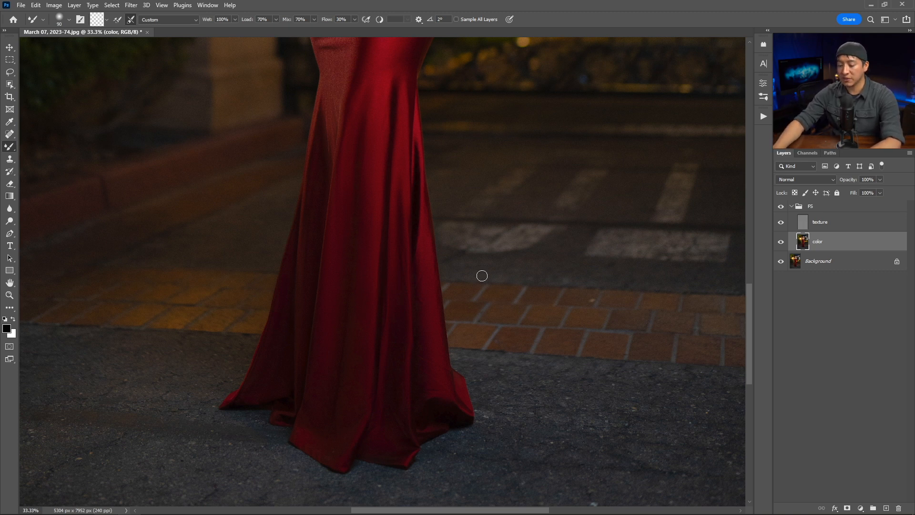
Smooth the dress around the hips and thighs on the color layer with the Mixer Brush enlarged to 200, and compare using the FS group's visibility
scroll(448, 271, up, 5)
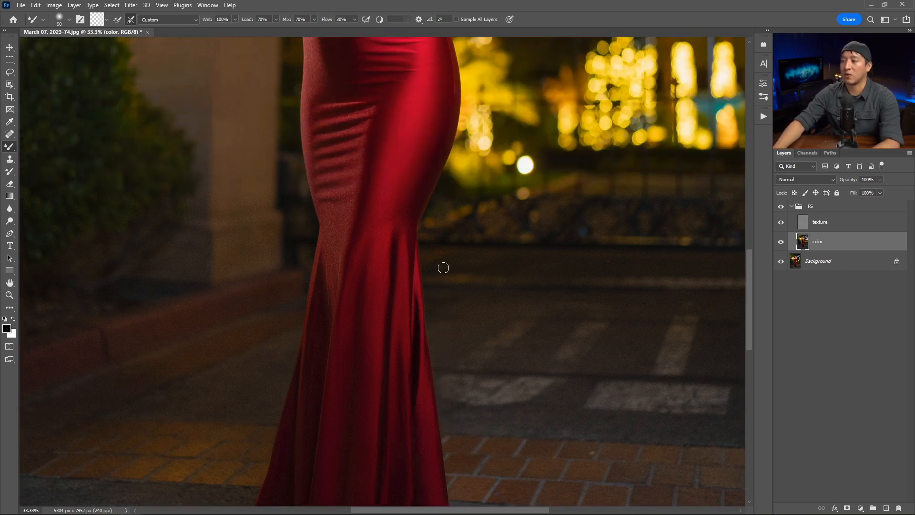
scroll(443, 267, up, 5)
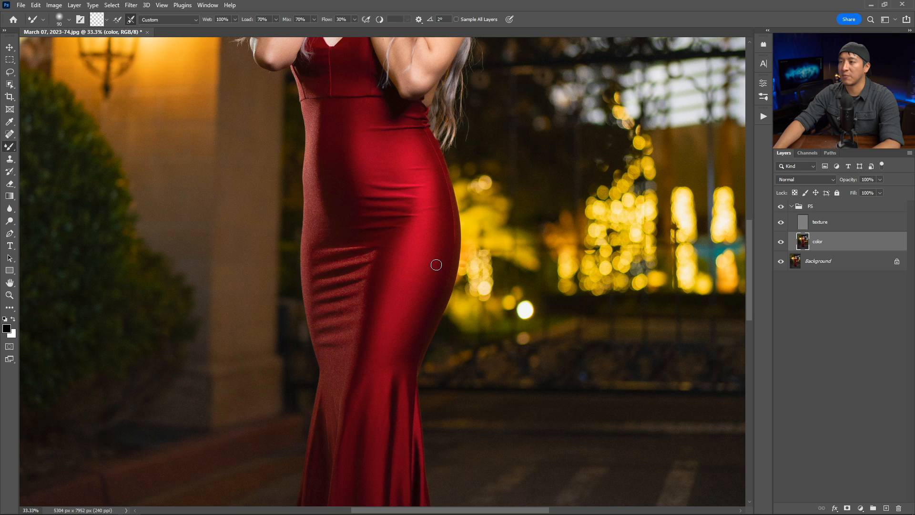
scroll(437, 265, up, 1)
scroll(436, 265, down, 3)
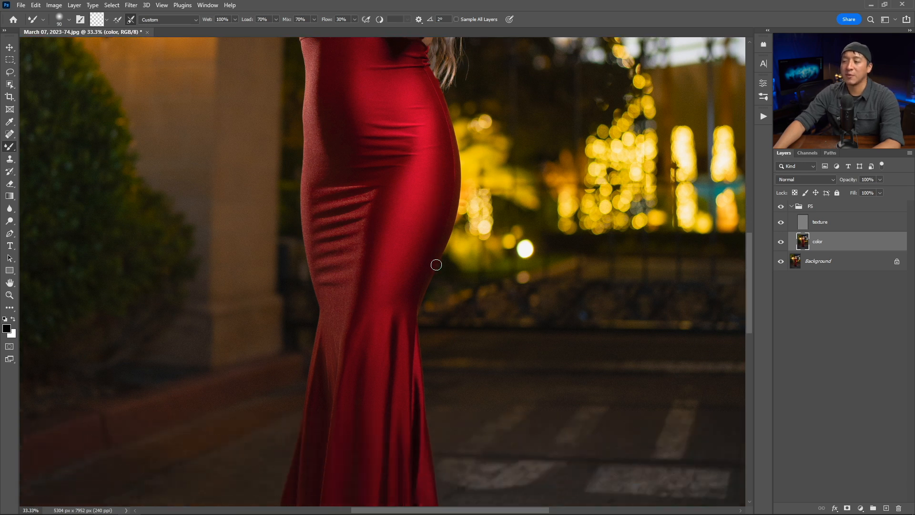
scroll(437, 265, down, 1)
key(bracketright)
key(bracketright)
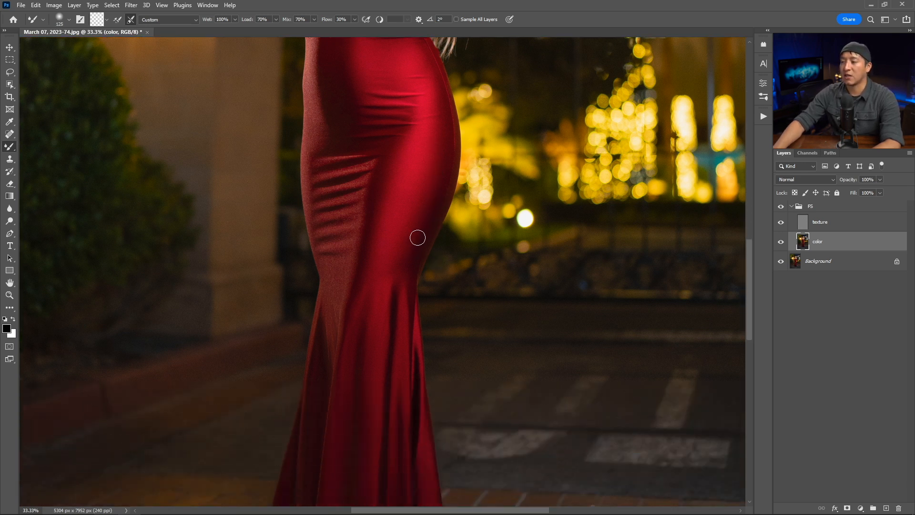
key(bracketright)
key(bracketright)
key(bracketright)
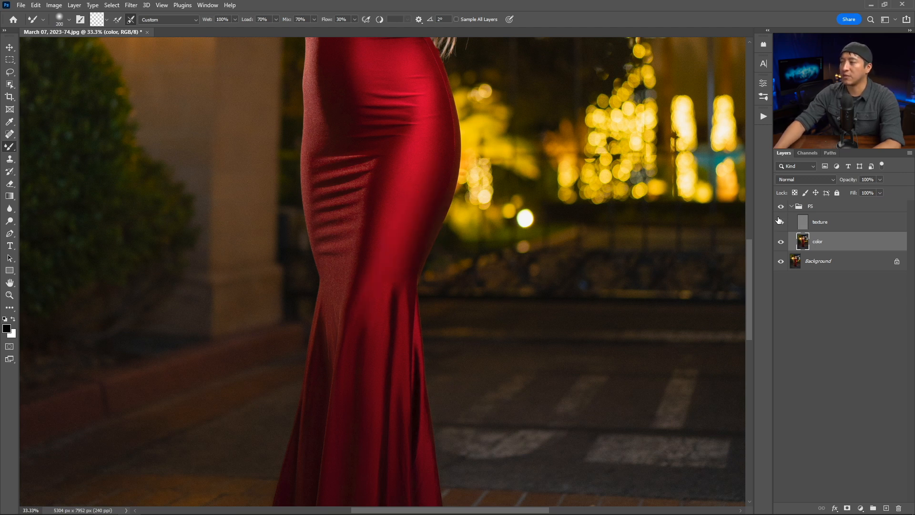
click(780, 206)
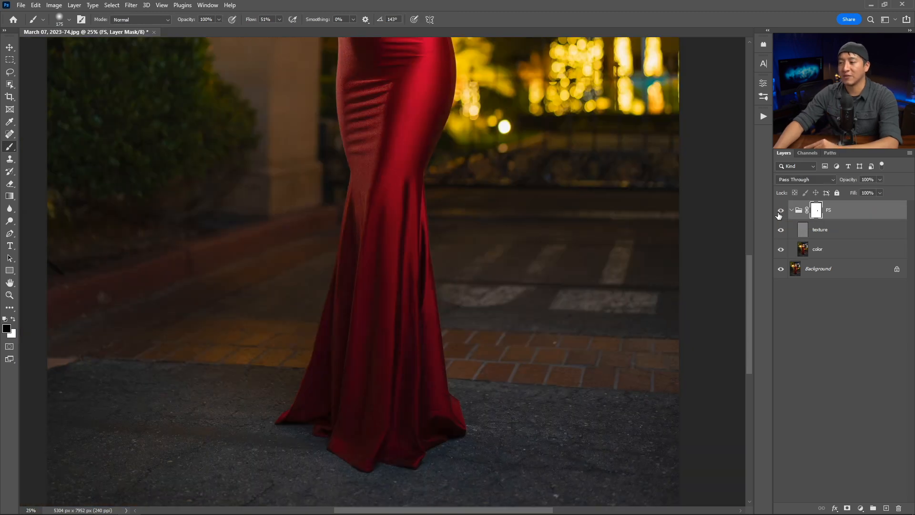
Collapse the FS group and add a Curves adjustment layer above it with the RGB curve's midtones raised to brighten the image
scroll(582, 212, up, 5)
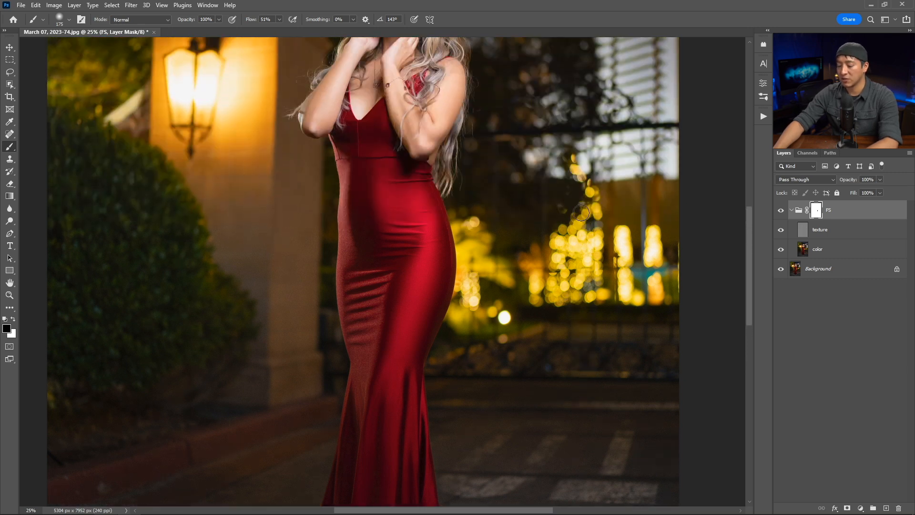
click(792, 210)
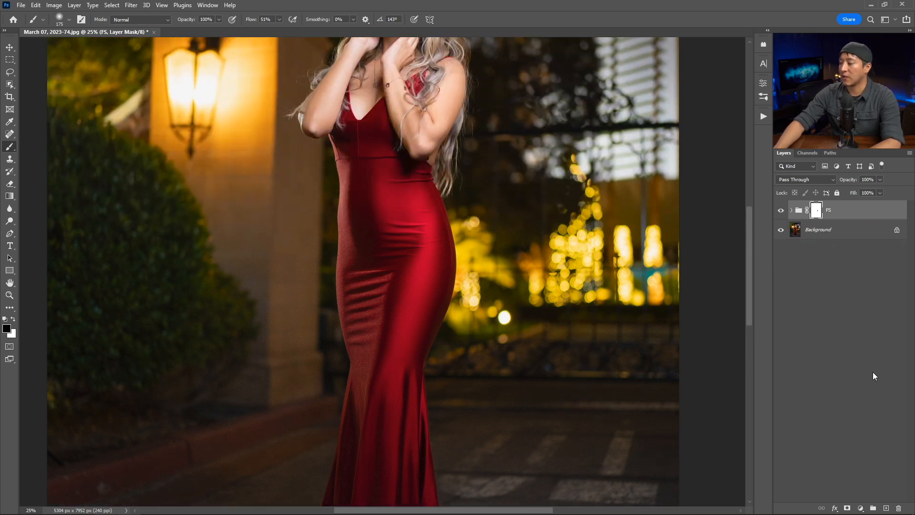
click(861, 508)
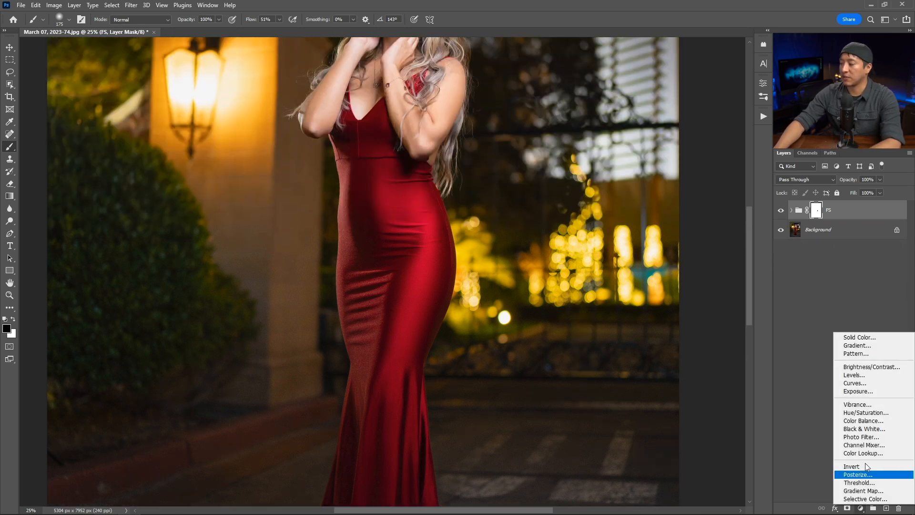
click(856, 384)
drag(699, 169, 699, 149)
Rename the Curves layer as Dodge and invert its layer mask to black
double_click(832, 208)
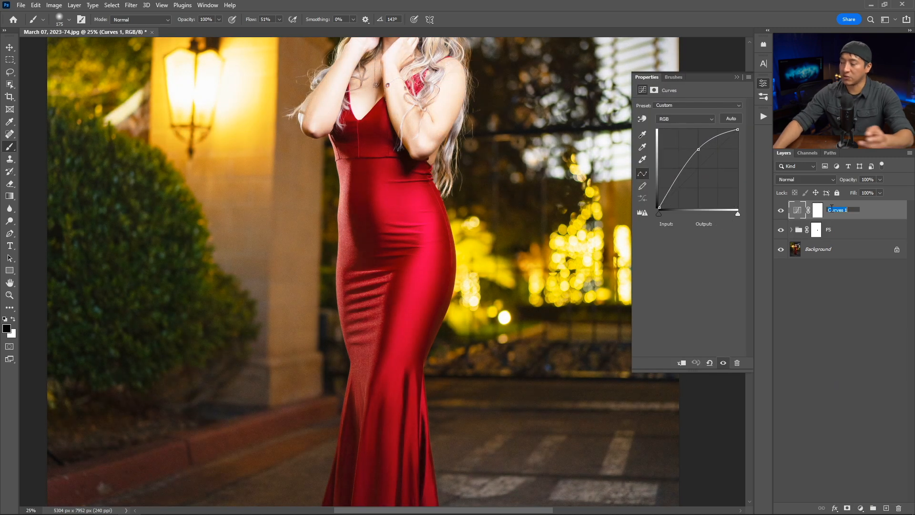
text(Dodge)
click(813, 213)
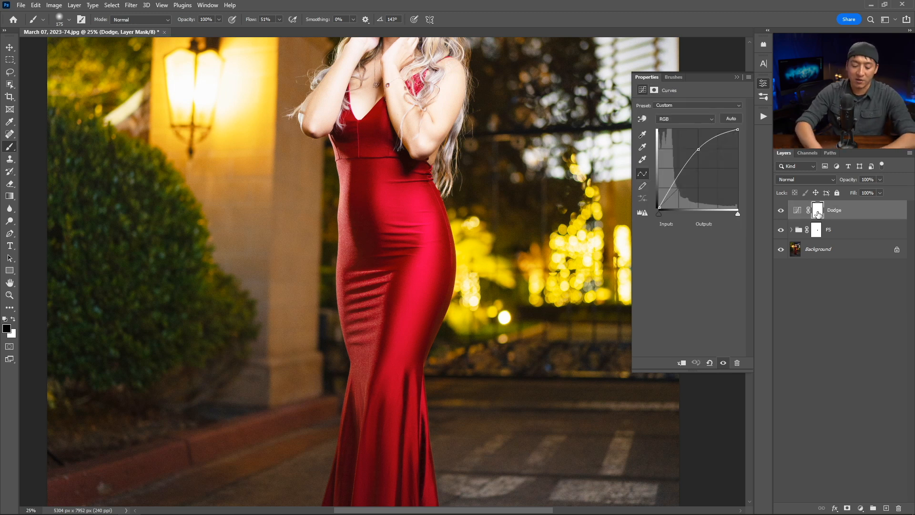
key(ctrl+i)
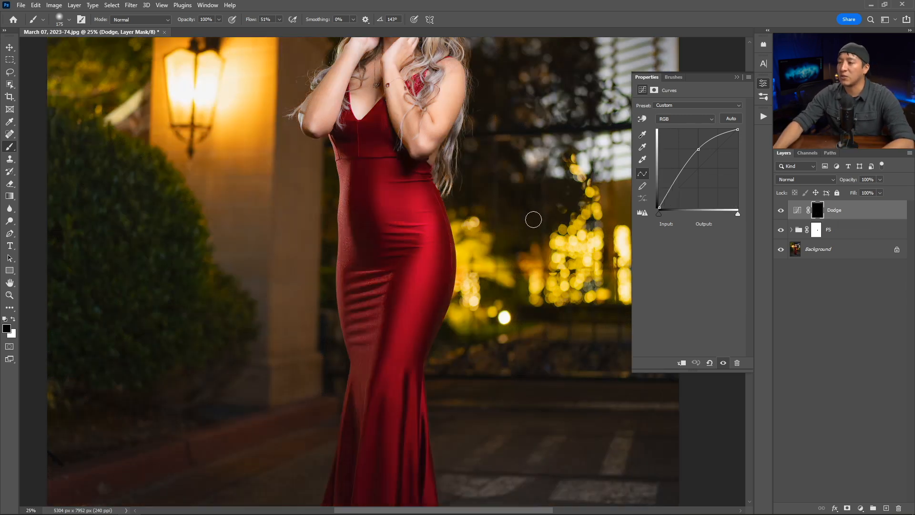
scroll(534, 218, up, 5)
scroll(534, 220, up, 2)
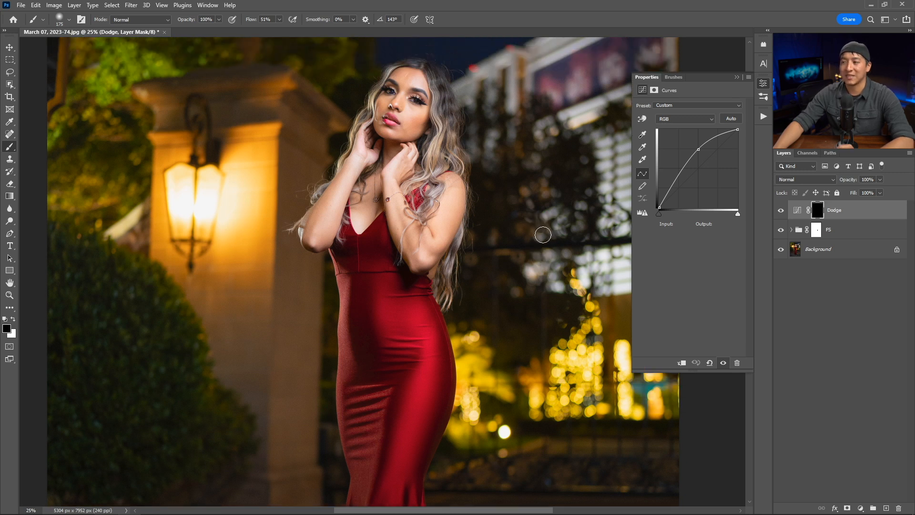
Inspect the lighting of the retouched image, from the full frame up to the woman's face and hair
click(736, 77)
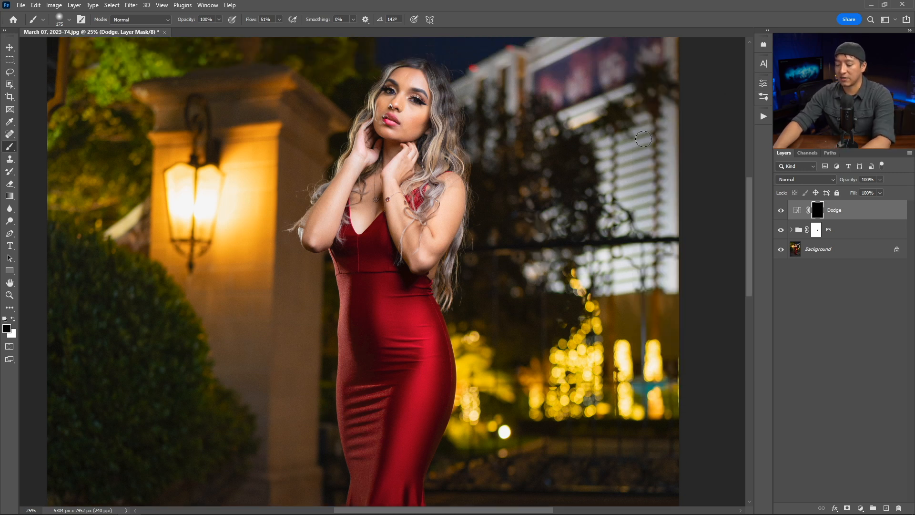
key(ctrl+0)
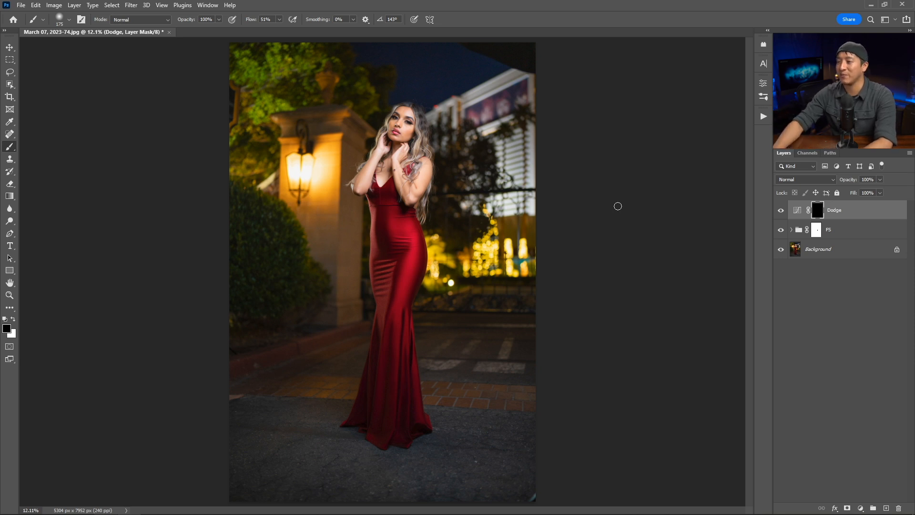
key(ctrl+plus)
drag(474, 382, 310, 341)
drag(319, 272, 375, 286)
drag(377, 215, 433, 340)
drag(444, 243, 426, 276)
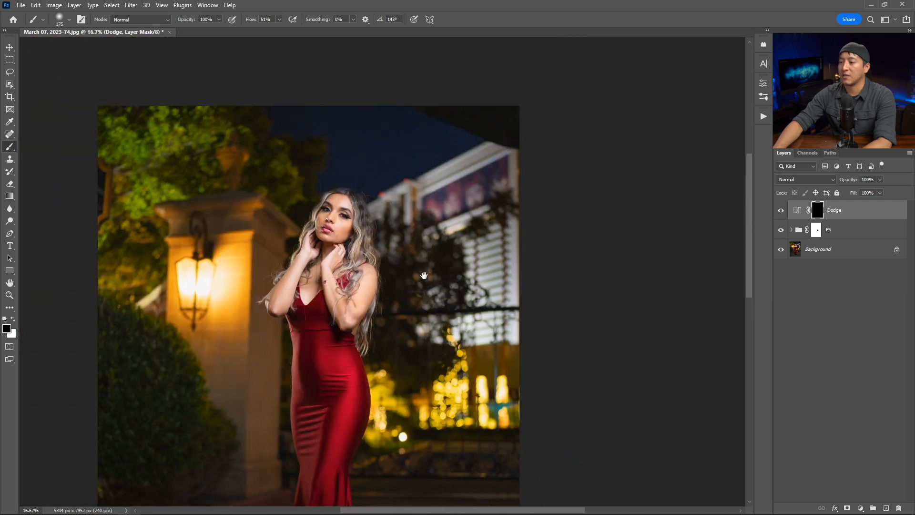
key(ctrl+plus)
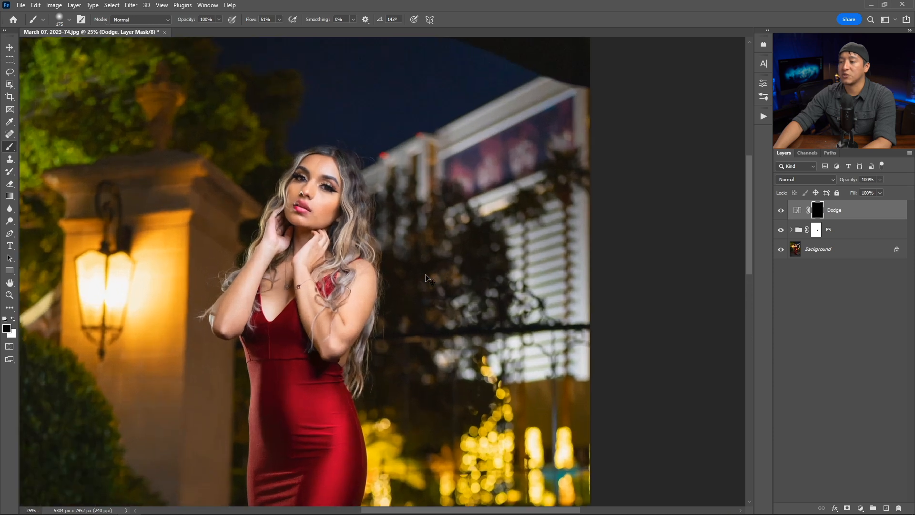
key(ctrl+plus)
drag(380, 268, 451, 286)
key(ctrl+plus)
drag(397, 192, 413, 292)
key(ctrl+plus)
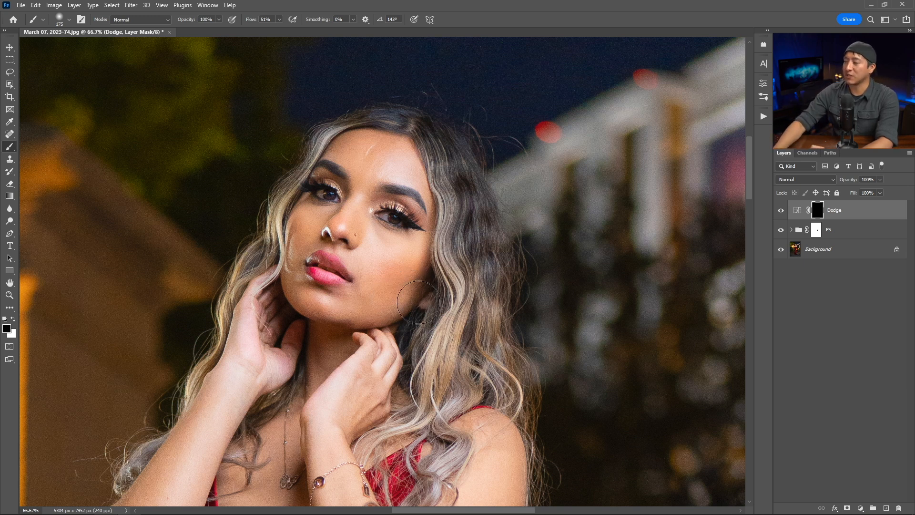
Add a Black & White adjustment layer above Dodge with Reds at -25 and Yellows at -27
click(861, 509)
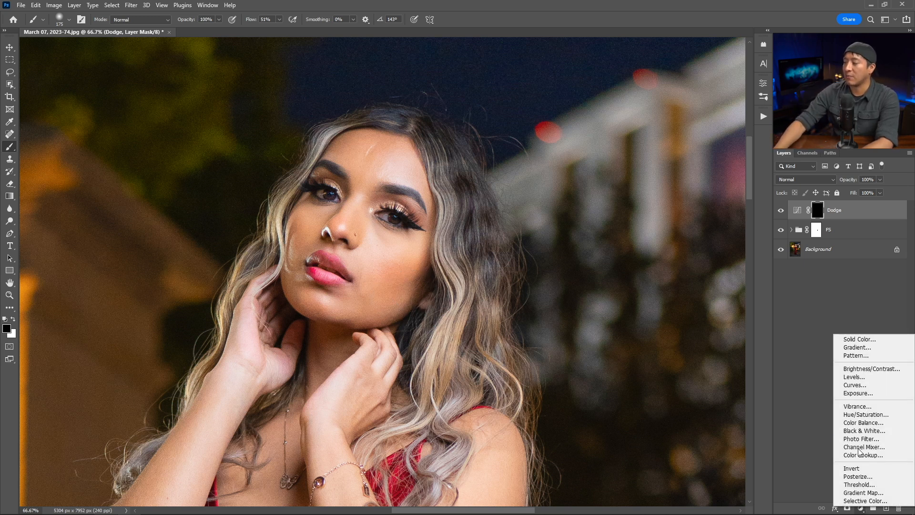
click(865, 431)
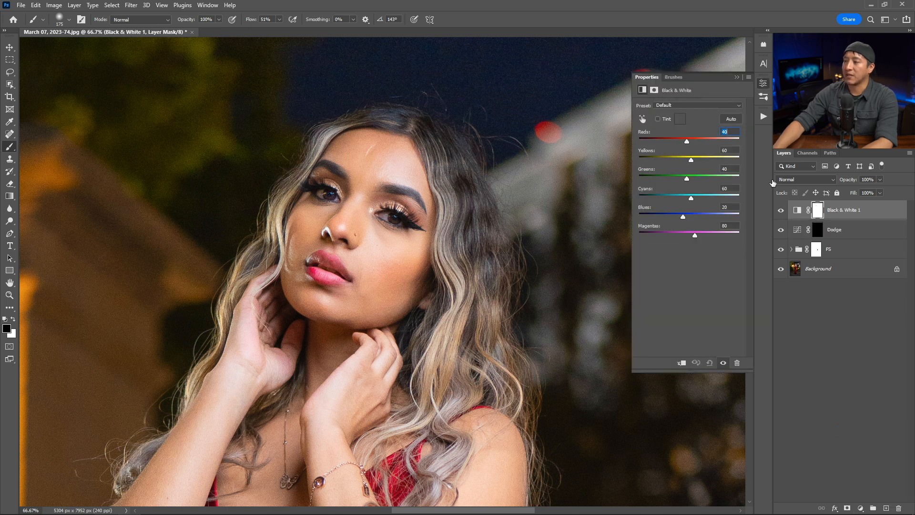
click(674, 138)
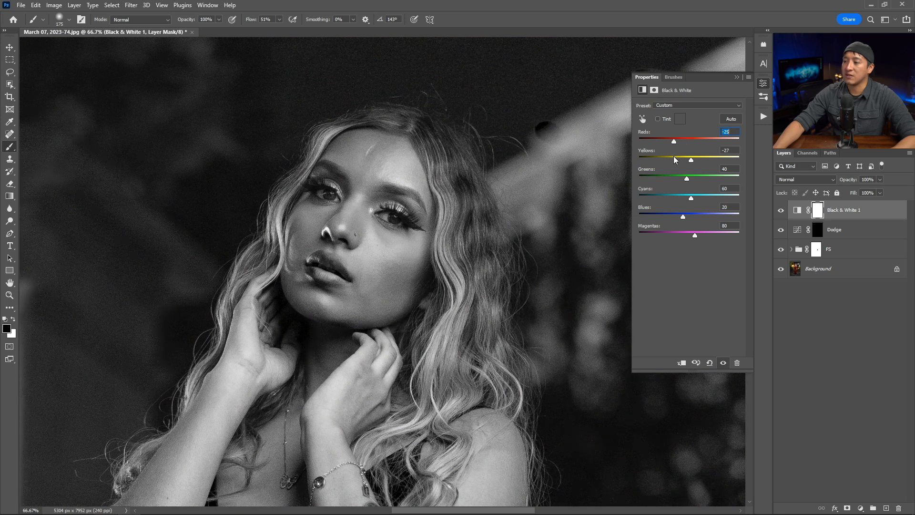
click(673, 157)
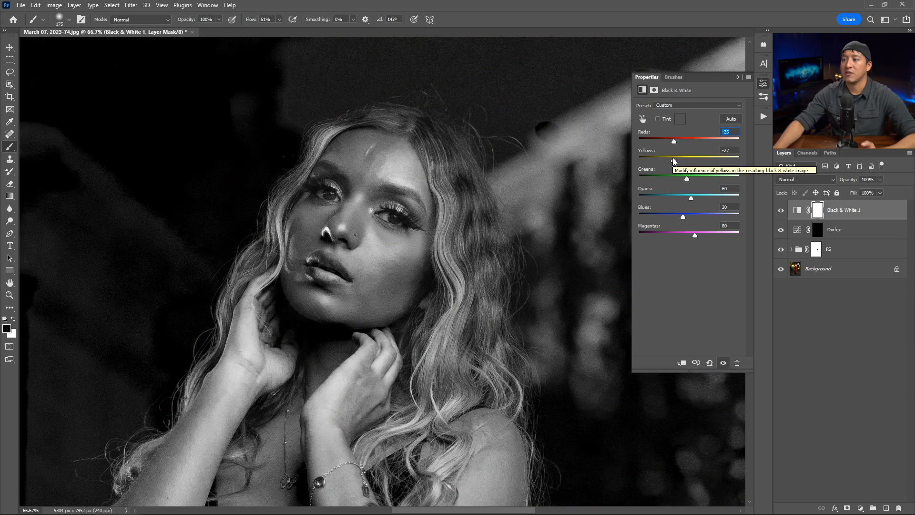
key(v)
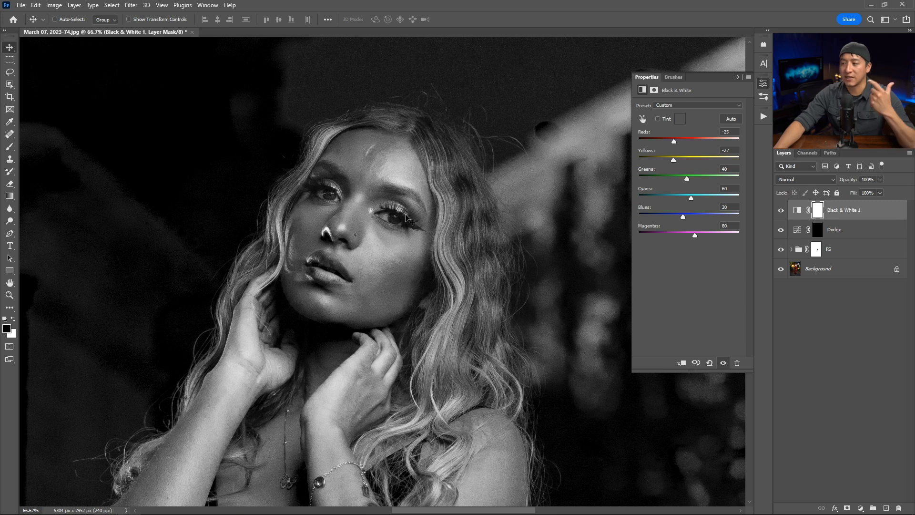
click(737, 77)
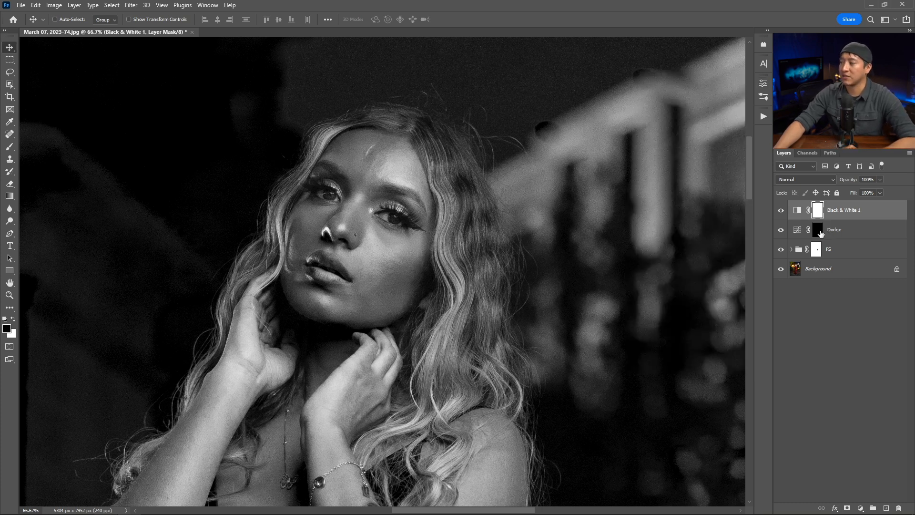
Prepare the soft Brush for painting on the Dodge layer mask with white as the foreground color and 1% flow
click(819, 231)
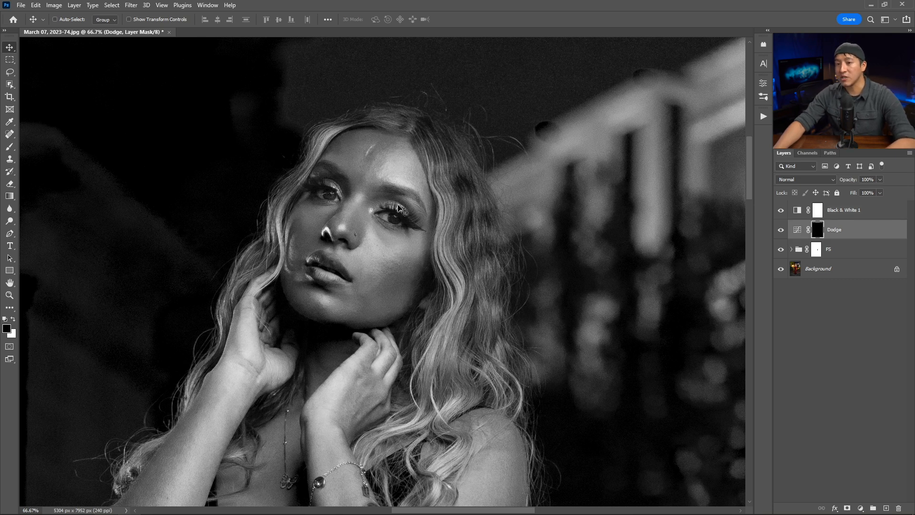
click(9, 149)
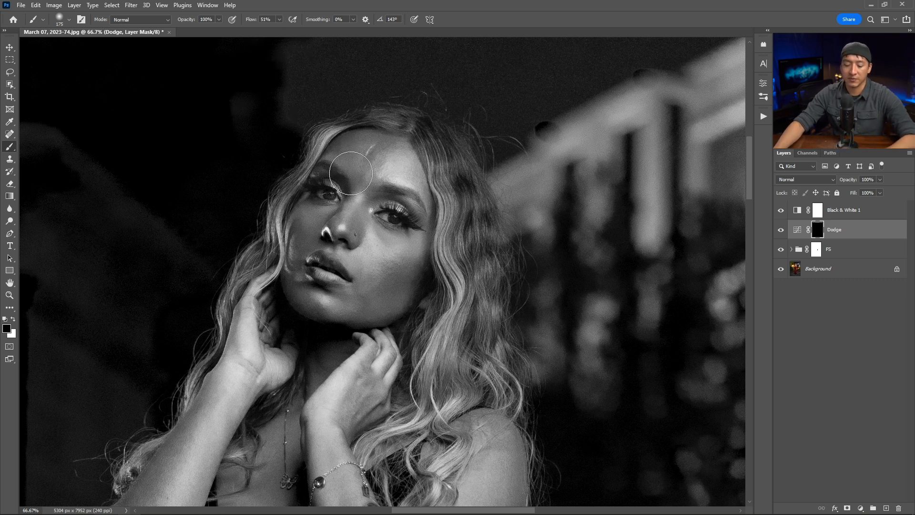
key(x)
mouse_move(348, 167)
mouse_down()
mouse_move(332, 194)
mouse_move(326, 178)
mouse_move(337, 157)
mouse_up()
key(ctrl+z)
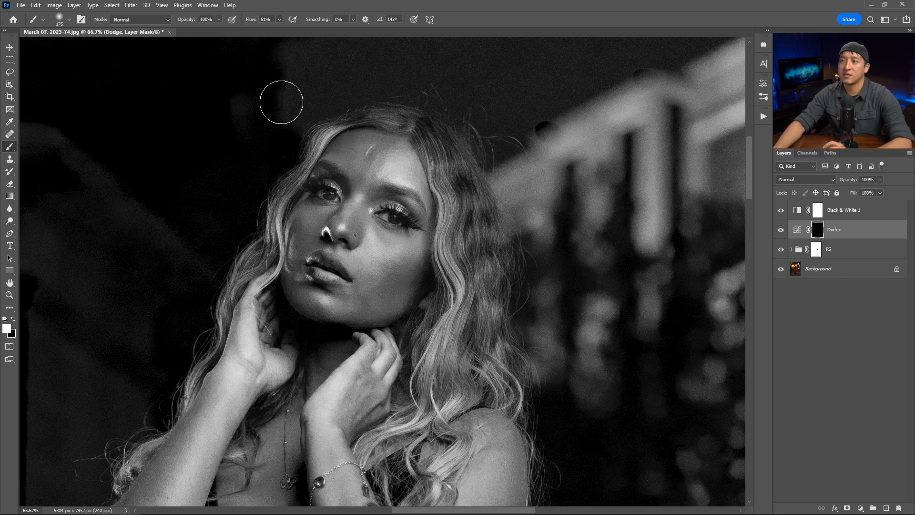
click(279, 19)
drag(283, 32, 239, 33)
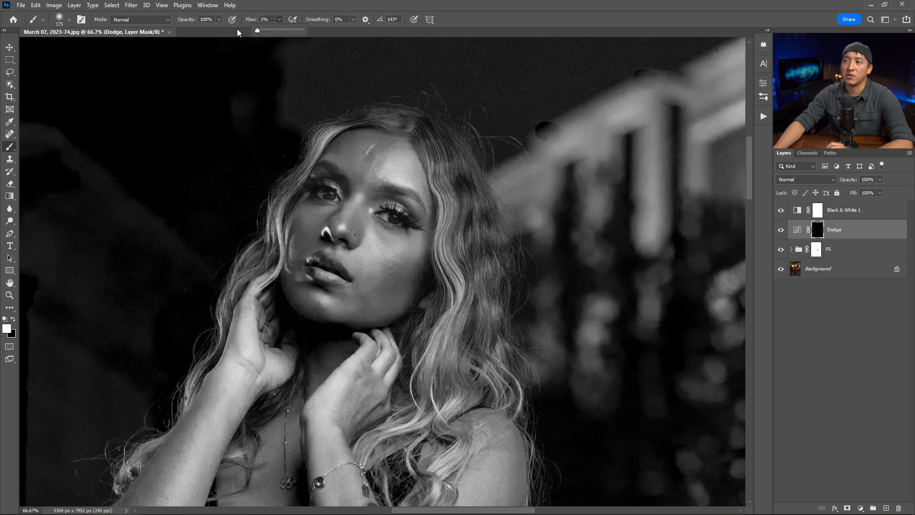
right_click(340, 215)
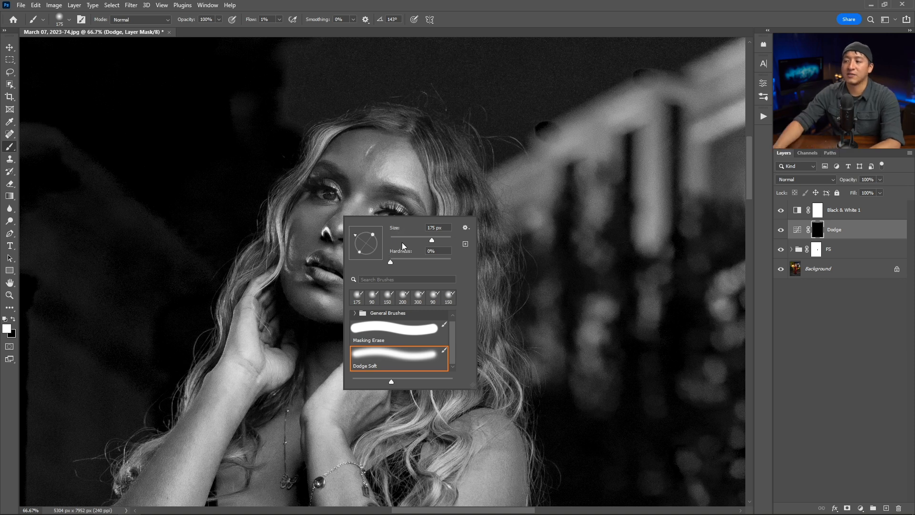
click(447, 6)
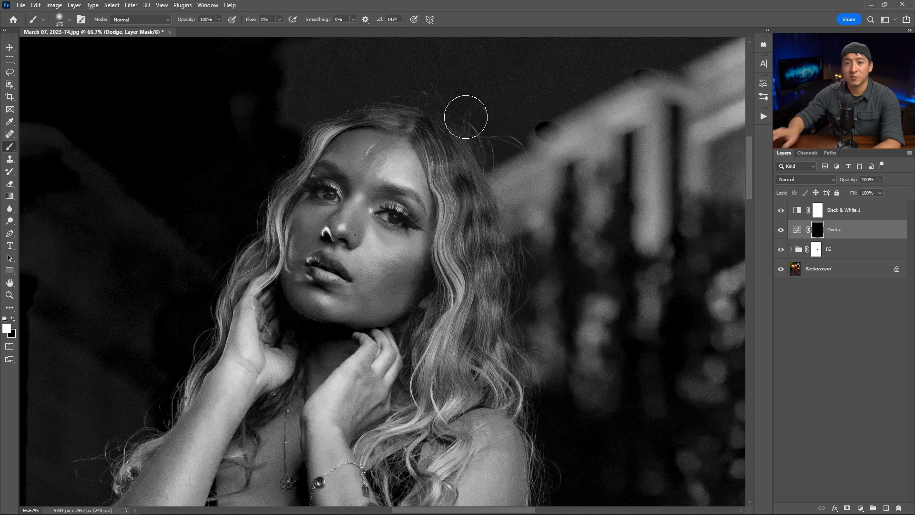
Set the brush size to 40 px for dodging the small dark areas around the eye and cheek
key(bracketleft)
key(bracketleft)
key(bracketleft)
key(bracketleft)
key(bracketleft)
key(bracketleft)
key(bracketleft)
key(bracketleft)
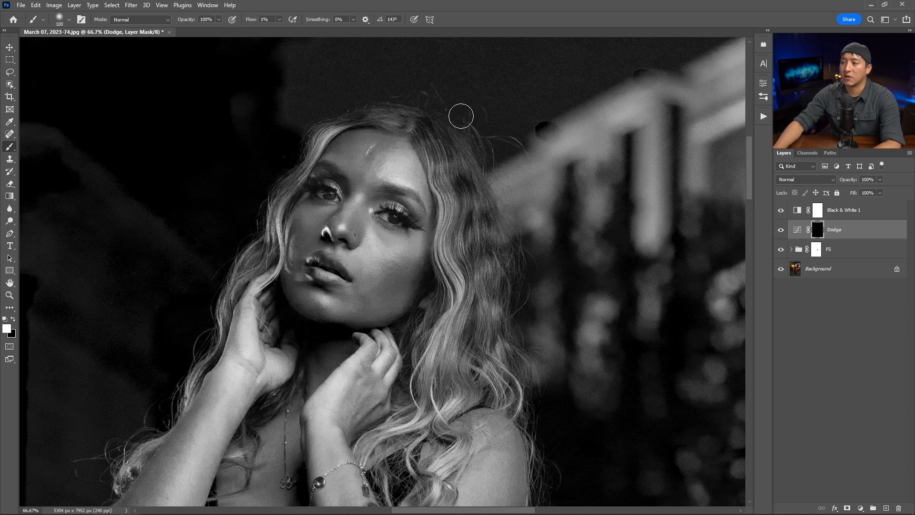
key(bracketleft)
key(bracketleft)
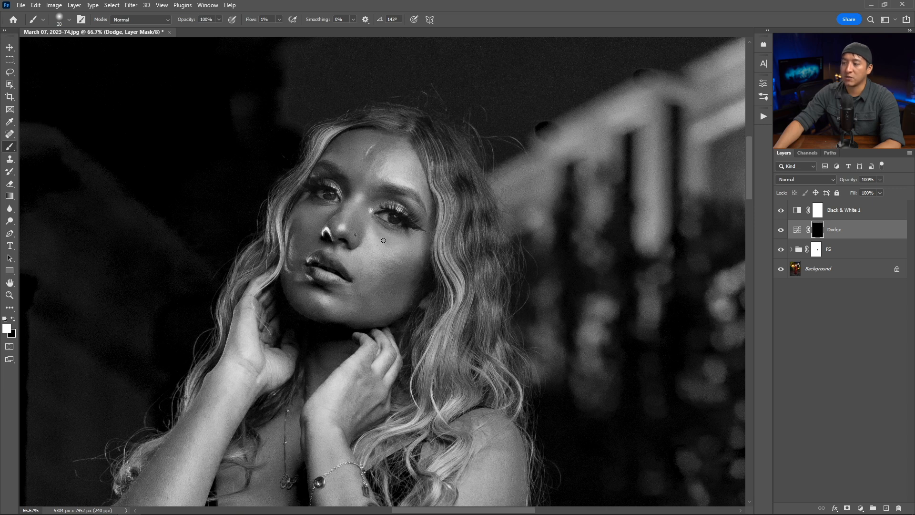
key(bracketright)
key(bracketright)
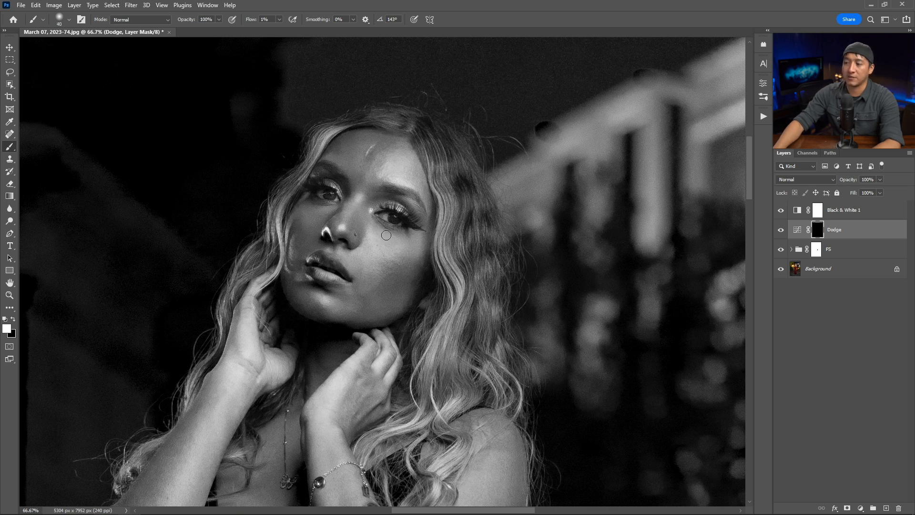
Hide the Black & White 1 layer and compare the color image with the Dodge layer off and on
click(781, 230)
click(780, 230)
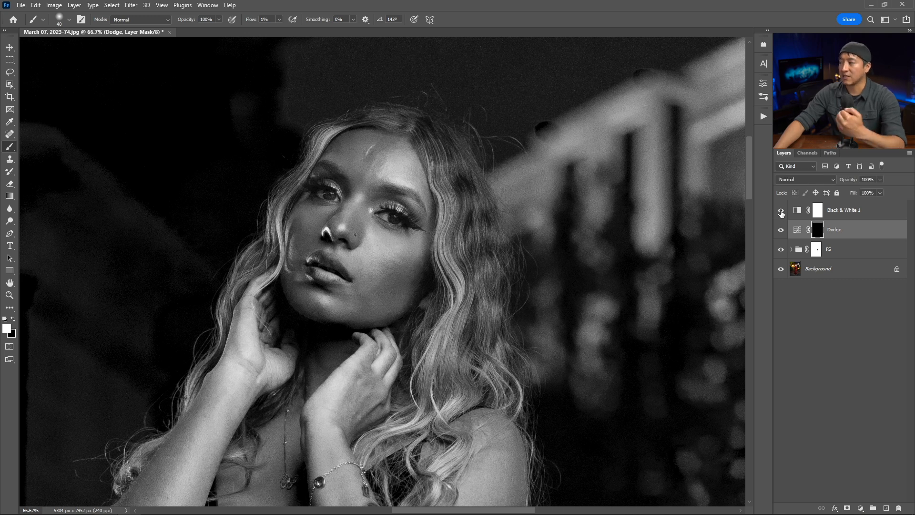
click(781, 211)
click(781, 230)
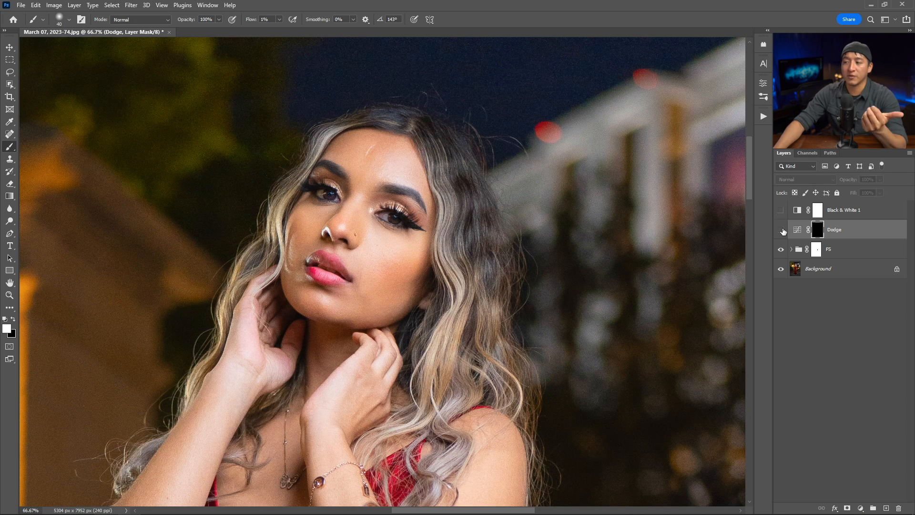
click(781, 230)
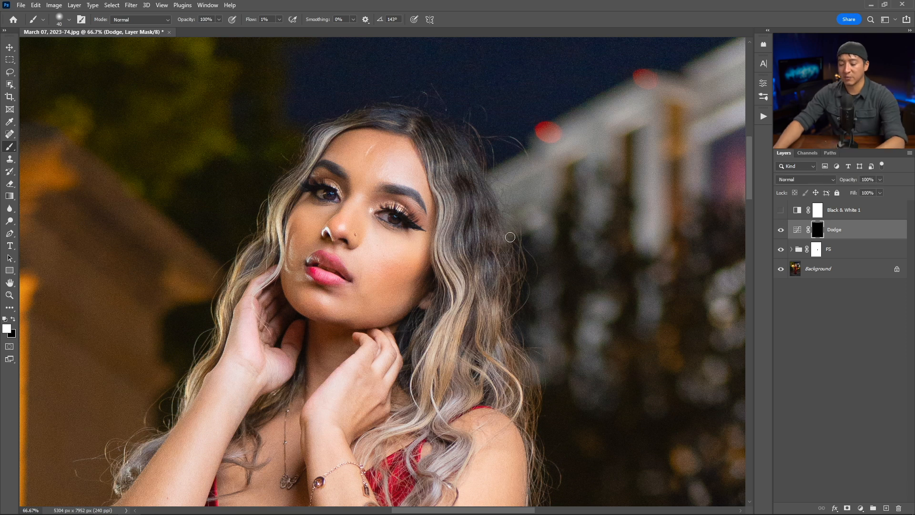
Enlarge the brush to 90 px for dodging larger areas and compare the portrait with the Dodge layer off and on
key(bracketright)
key(bracketright)
key(bracketright)
key(bracketright)
key(bracketright)
key(bracketright)
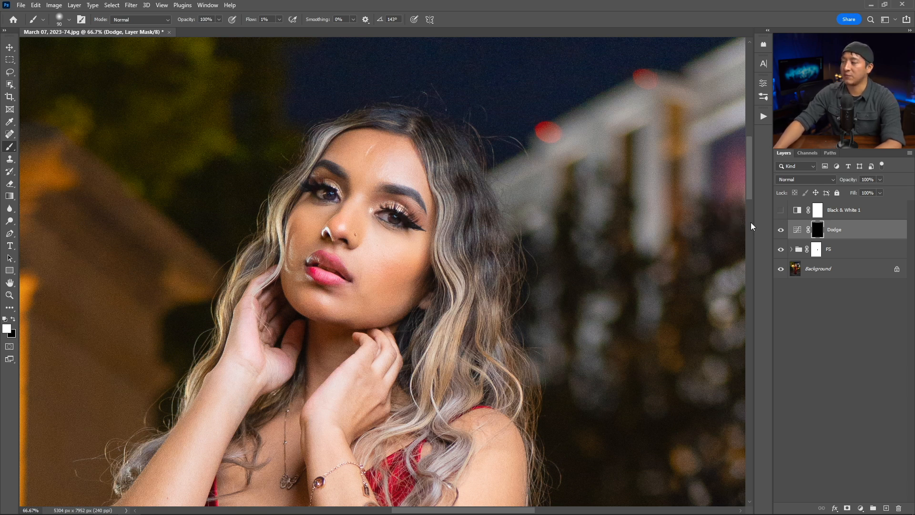
click(781, 230)
click(781, 231)
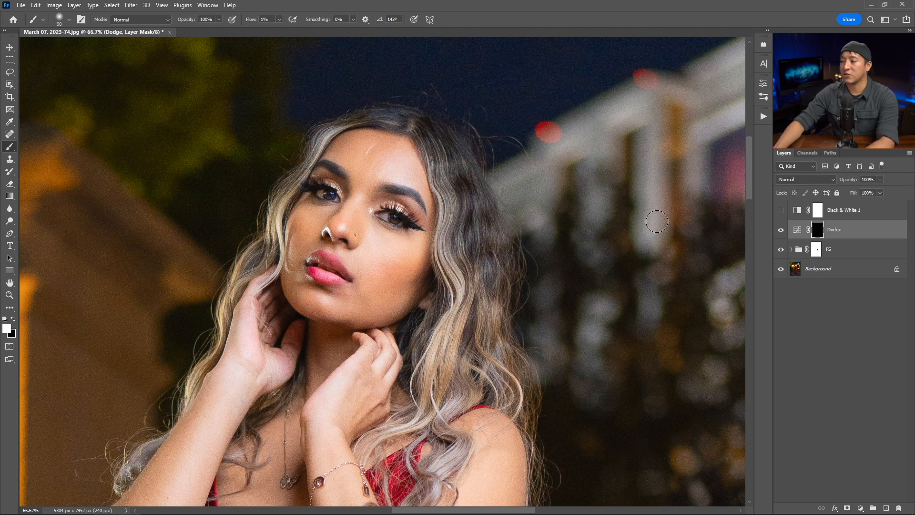
Add a Selective Color layer above Dodge with slightly less cyan and slightly more magenta and yellow in the Reds, and compare its effect
key(ctrl+0)
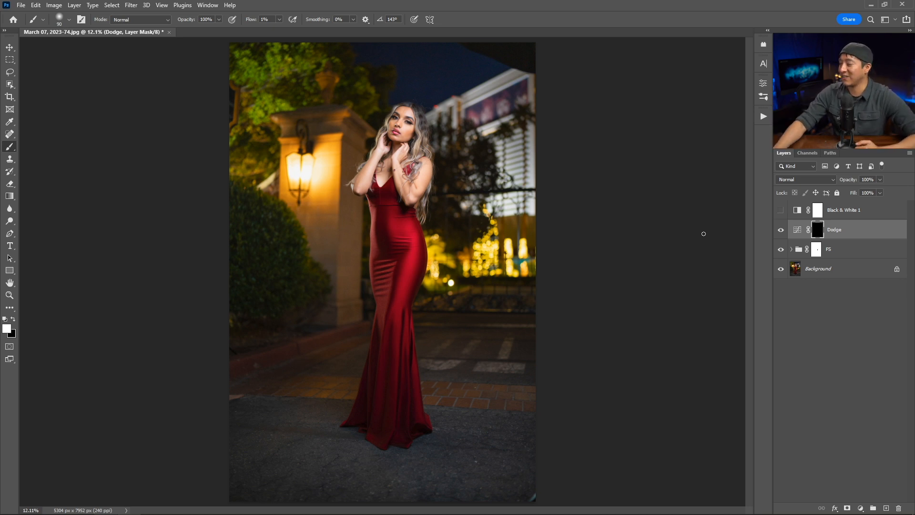
click(861, 508)
click(865, 500)
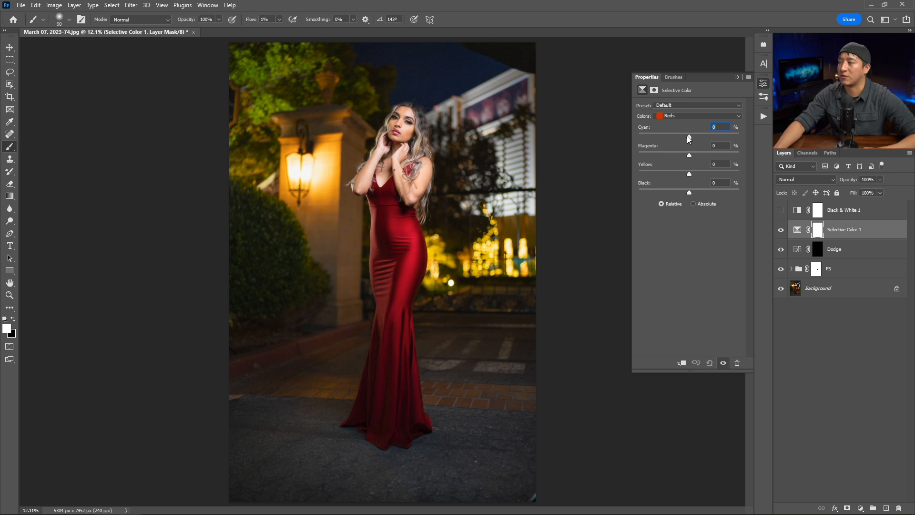
drag(690, 136, 687, 137)
drag(689, 154, 690, 155)
drag(690, 173, 692, 175)
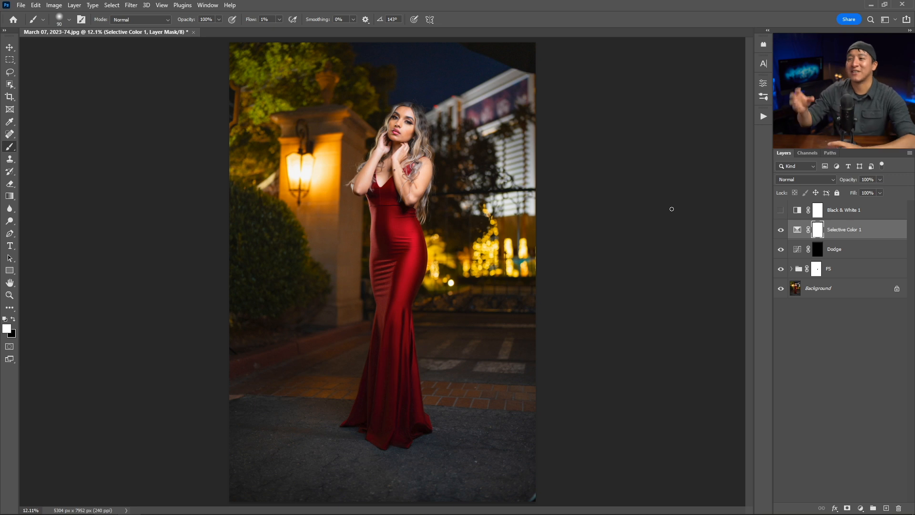
click(780, 230)
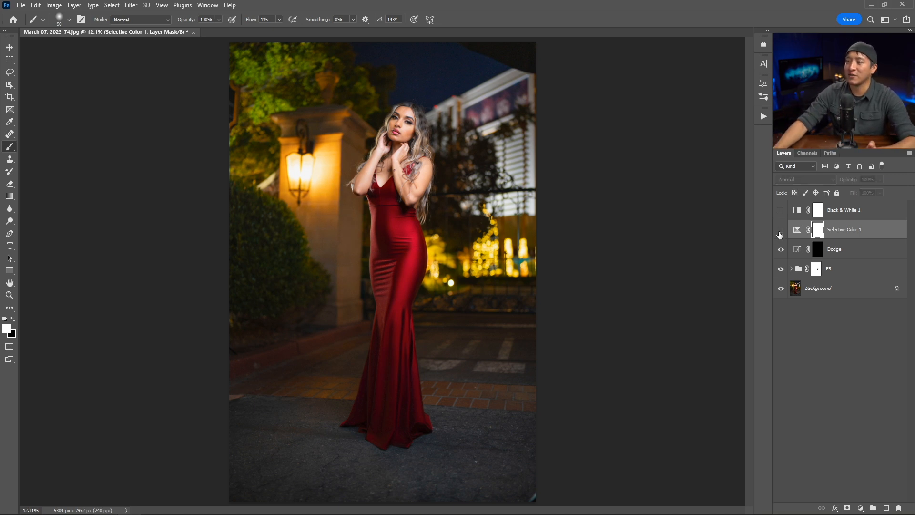
click(780, 231)
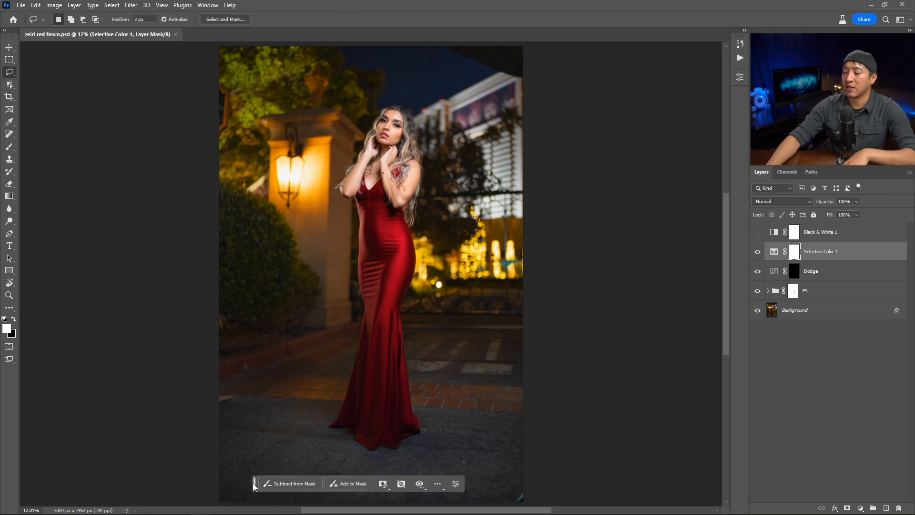
Move the contextual task bar above the image and lasso a loose selection around the glowing lamp on the pillar
mouse_move(253, 486)
mouse_down()
mouse_move(296, 179)
mouse_move(265, 44)
mouse_move(254, 34)
mouse_up()
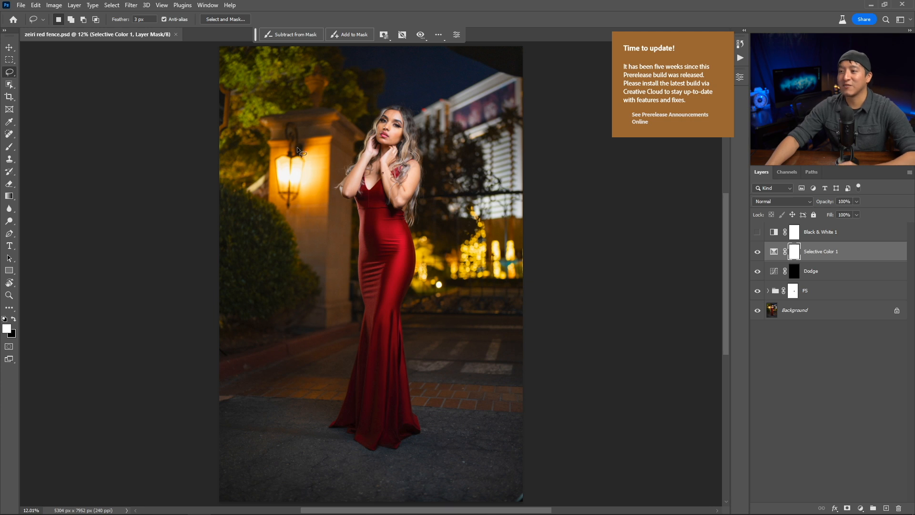
drag(302, 152, 291, 151)
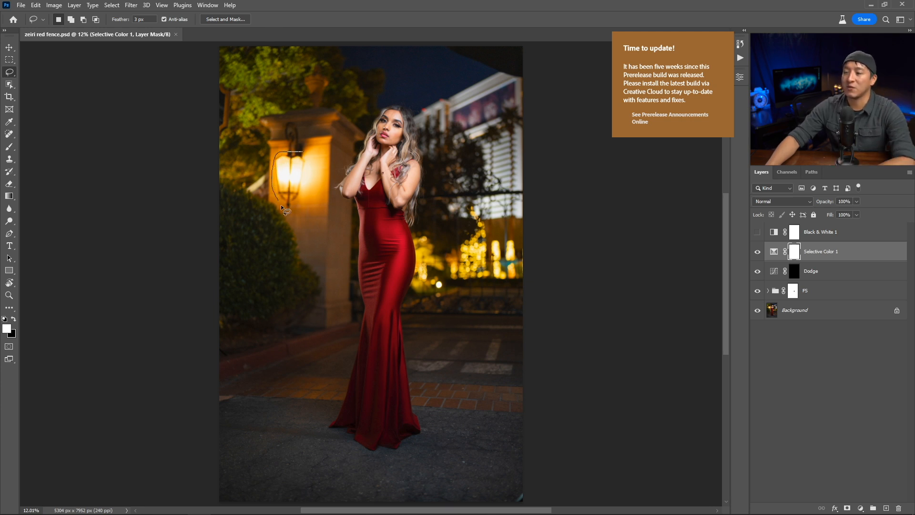
drag(282, 205, 299, 211)
drag(301, 153, 302, 152)
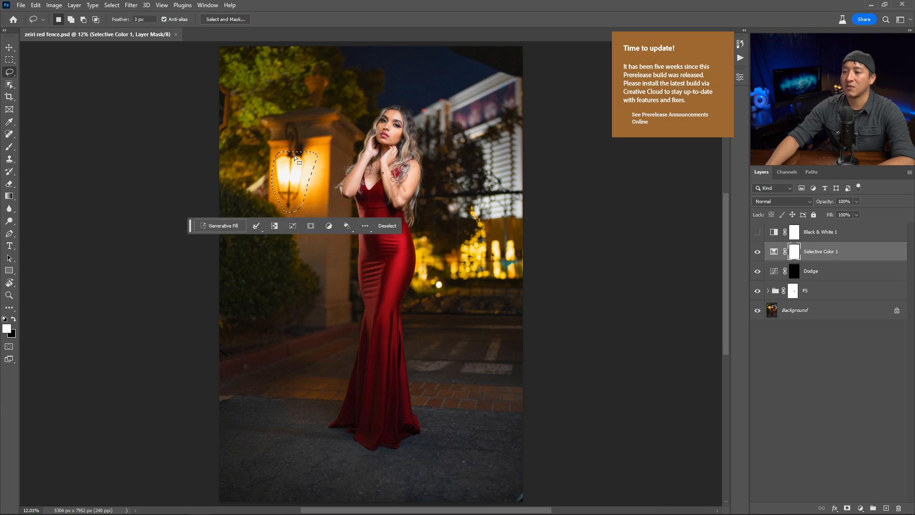
Replace the selected lamp using Generative Fill with only a period as the prompt
click(231, 226)
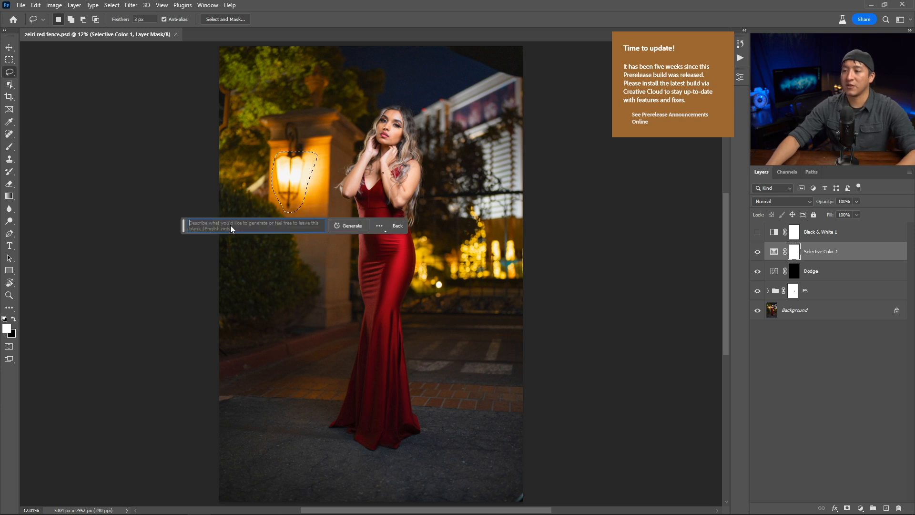
click(277, 220)
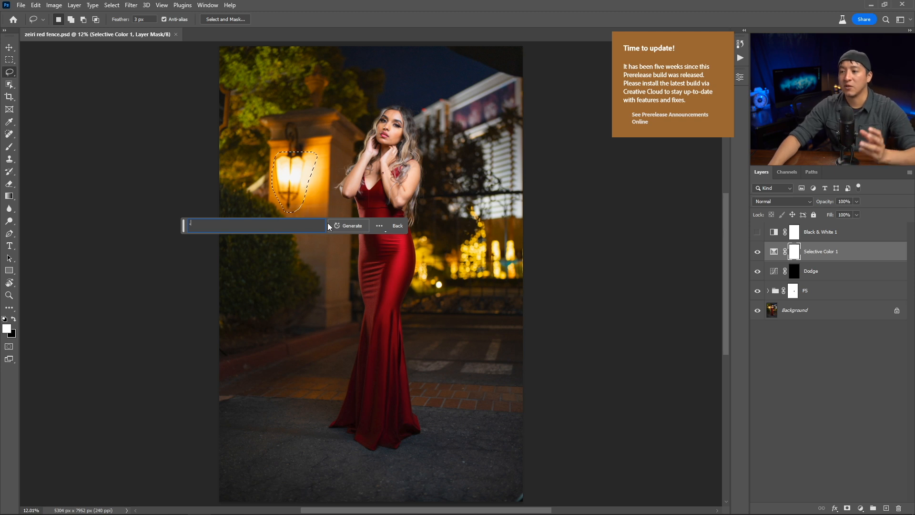
click(347, 225)
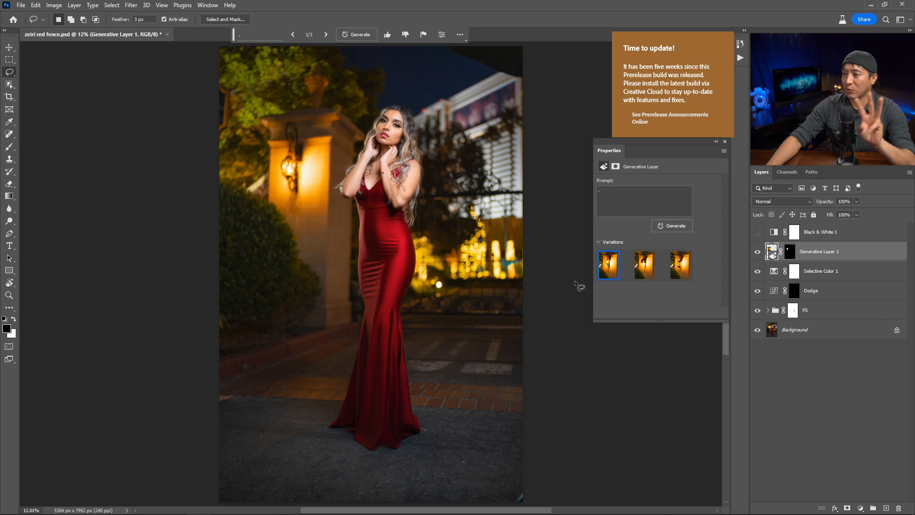
Compare the three generated lamp variations on the pillar and keep the first one
click(644, 278)
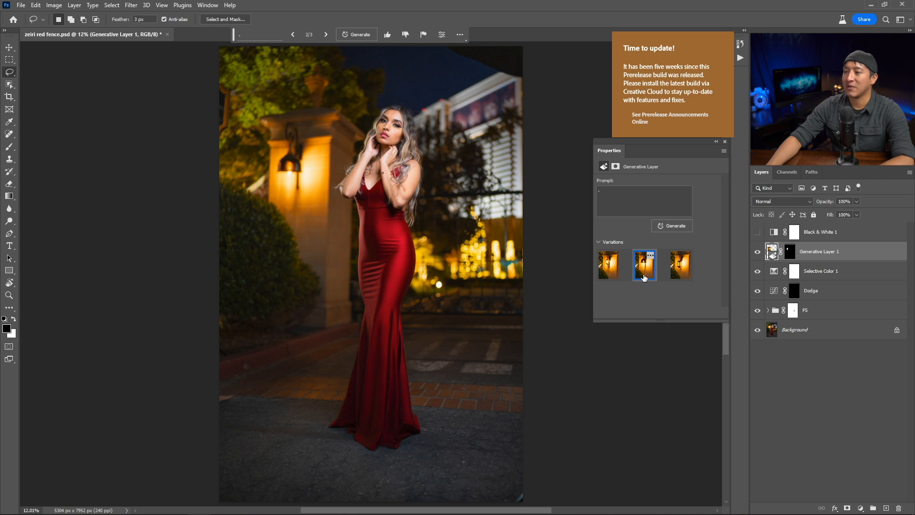
click(676, 274)
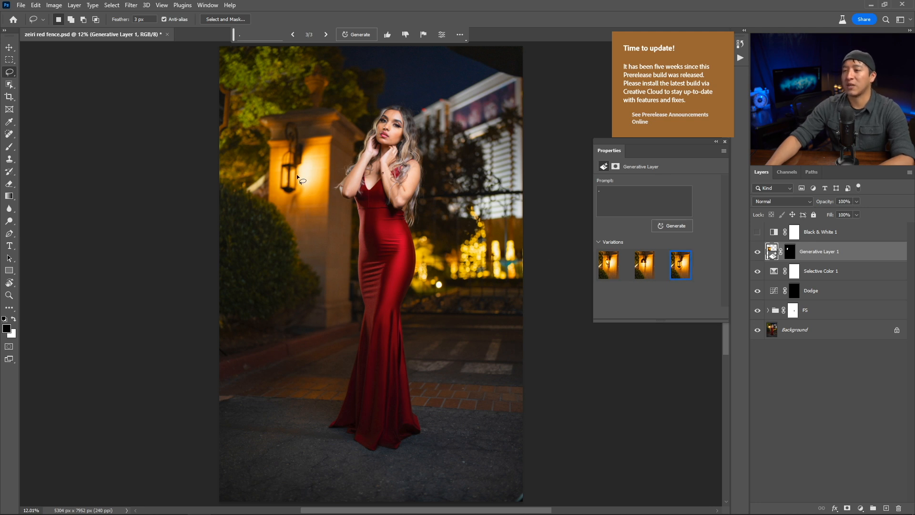
click(608, 273)
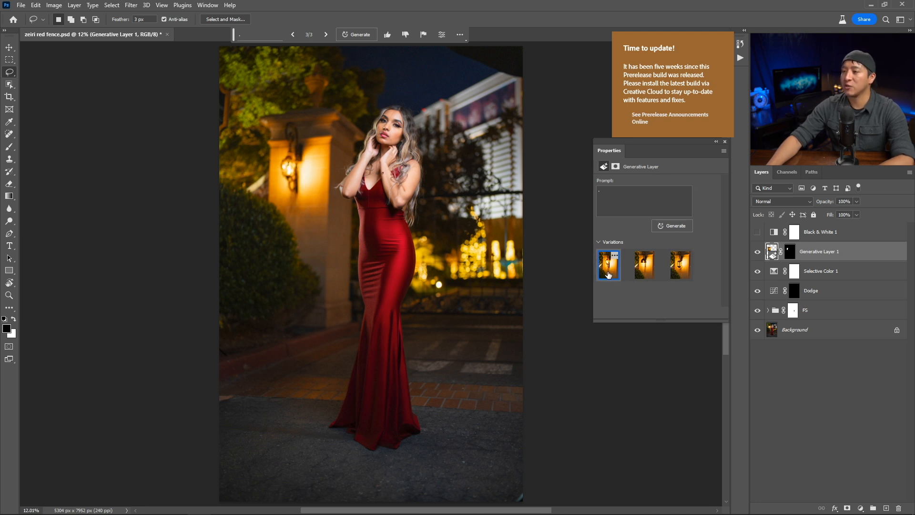
click(641, 278)
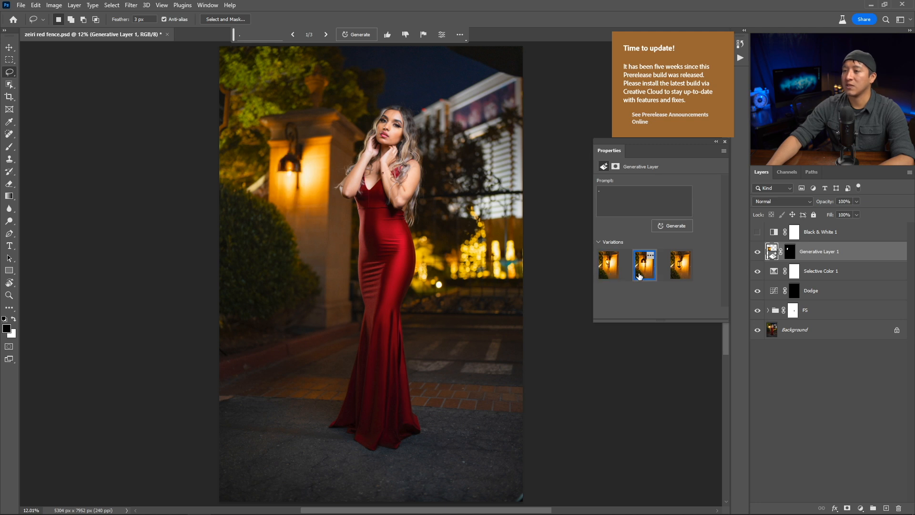
click(615, 278)
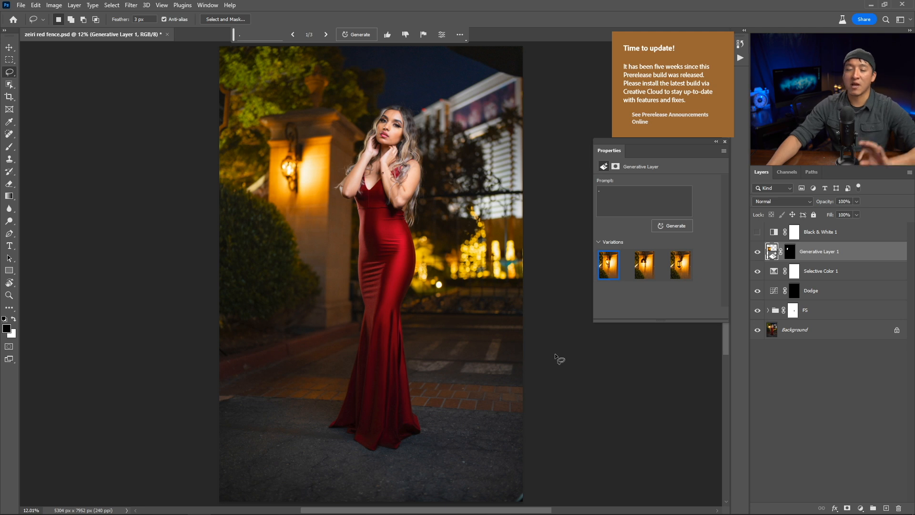